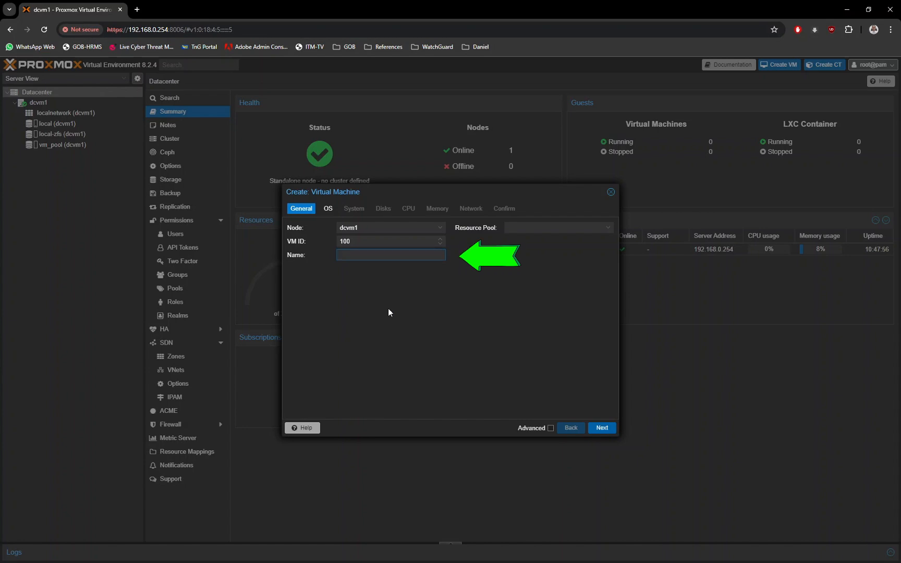
Step: Name the virtual machine Win10-Omada, enable the advanced options, and leave the resource pool empty before proceeding to the OS settings
{"action": "type", "text": "W"}
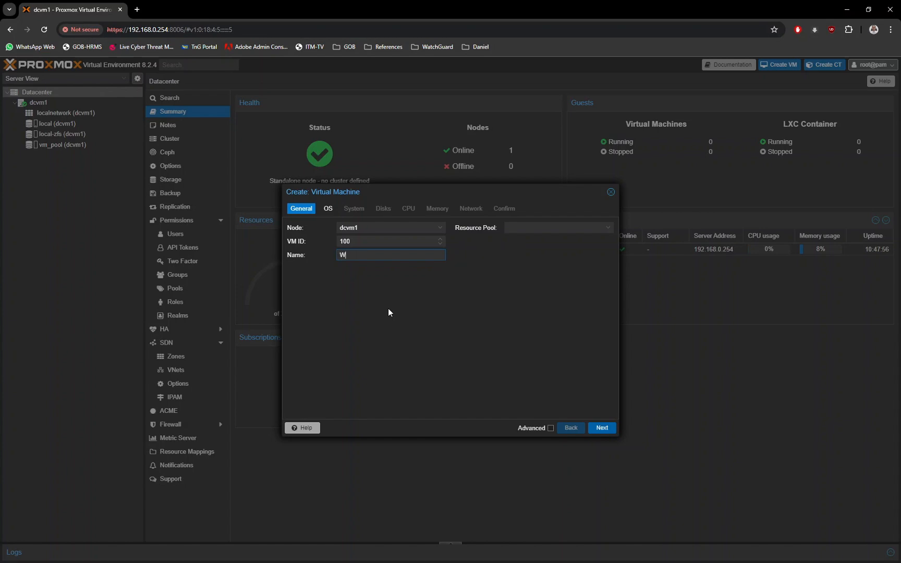
{"action": "type", "text": "in10-Omada"}
{"action": "left_click", "coordinate": [608, 231]}
{"action": "left_click", "coordinate": [610, 233]}
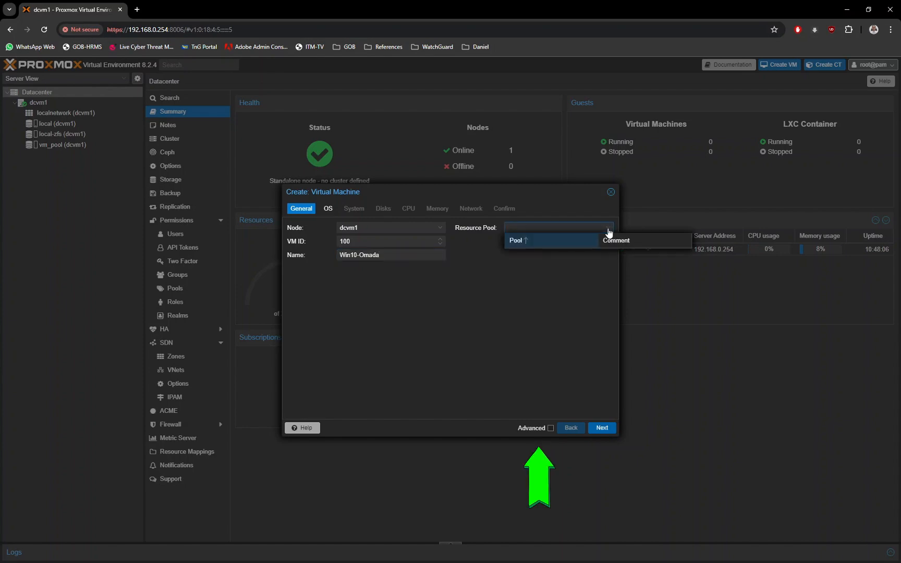
{"action": "left_click", "coordinate": [610, 233]}
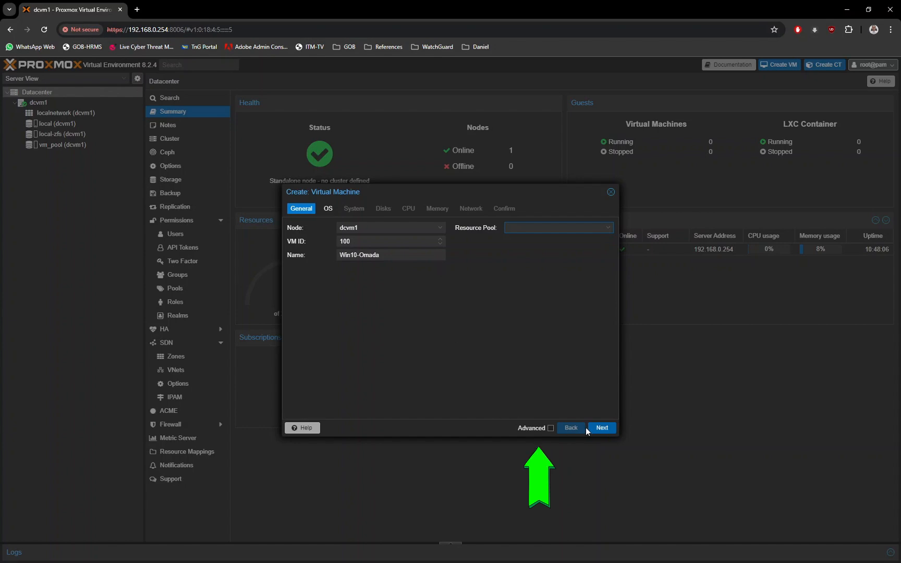
{"action": "left_click", "coordinate": [551, 428]}
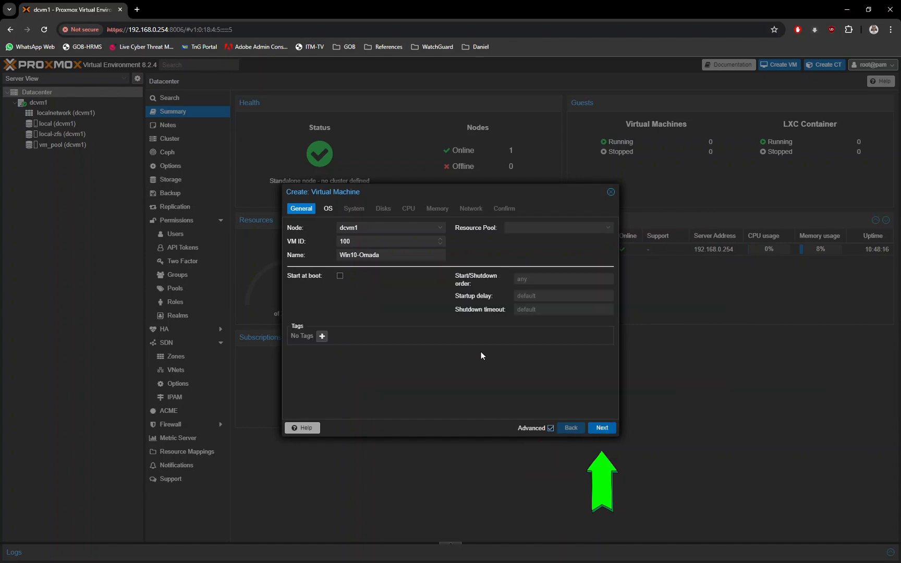
{"action": "left_click", "coordinate": [602, 427]}
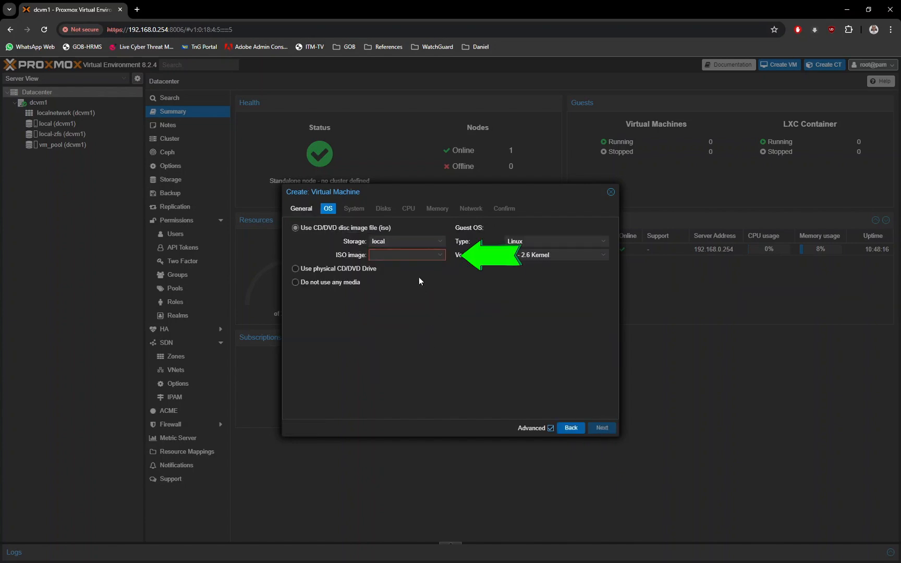
Step: Select Win10_22H2_x64.iso as the installation image and set the guest OS to Microsoft Windows, version 11/2022/2025
{"action": "left_click", "coordinate": [441, 257]}
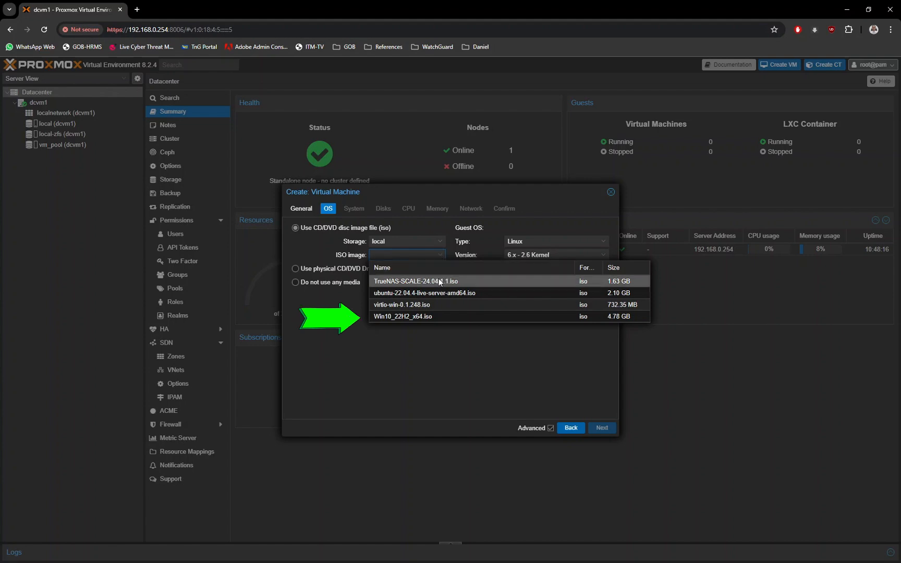
{"action": "left_click", "coordinate": [436, 316]}
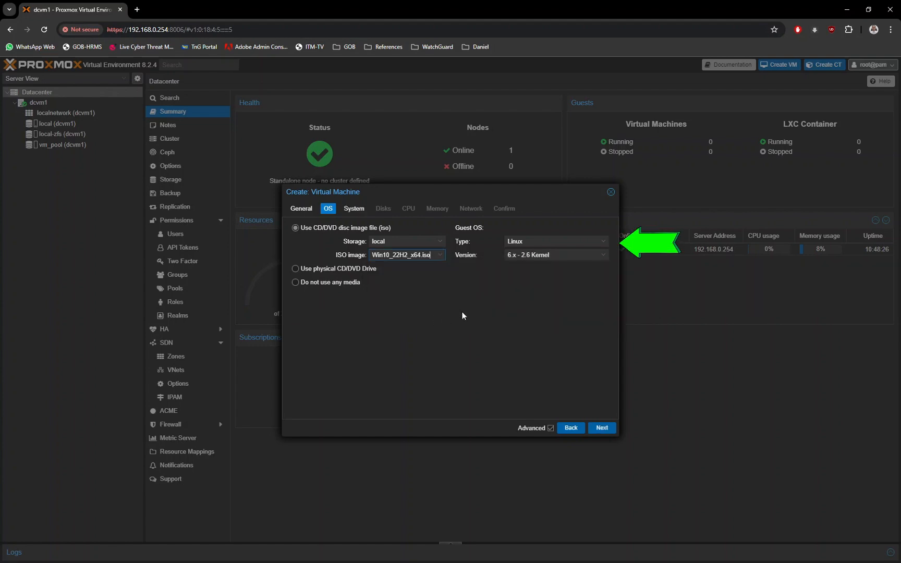
{"action": "left_click", "coordinate": [604, 245]}
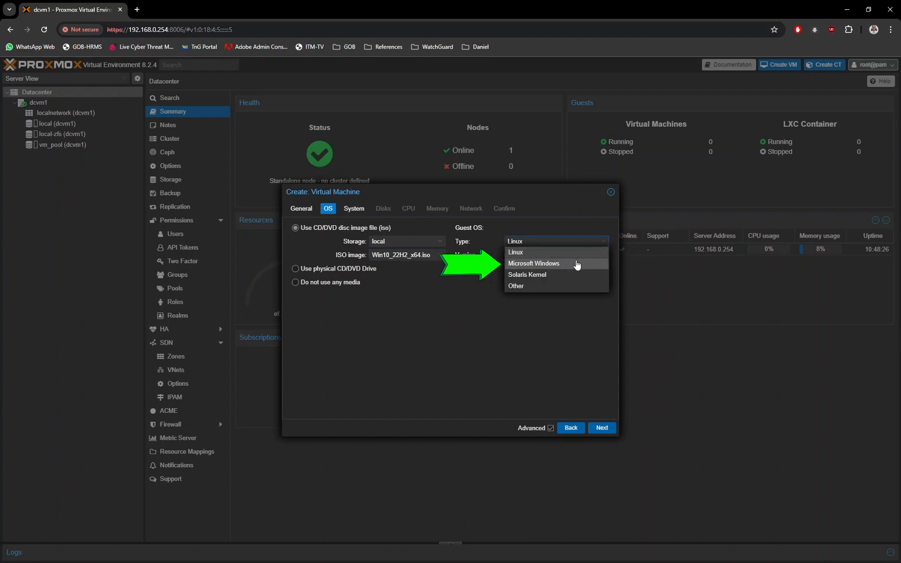
{"action": "left_click", "coordinate": [575, 260]}
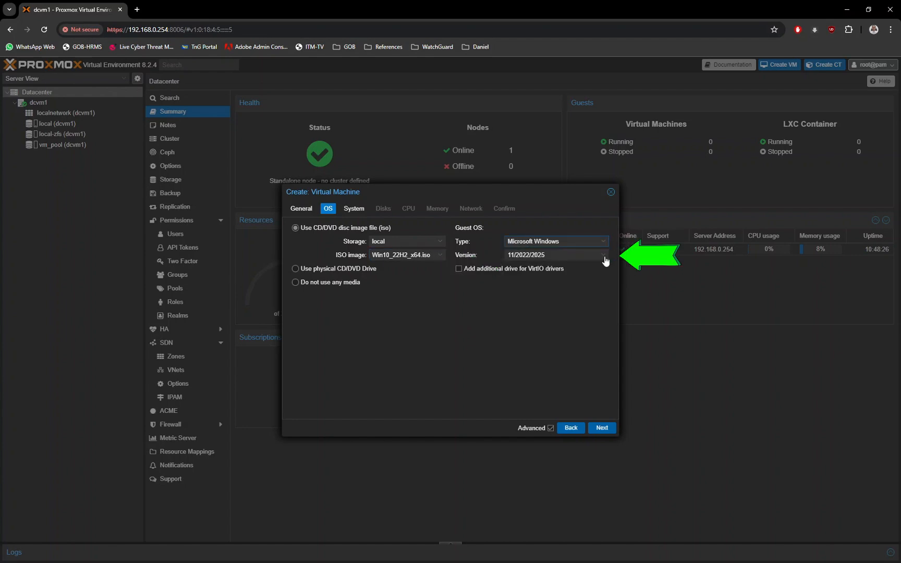
{"action": "left_click", "coordinate": [604, 256]}
{"action": "left_click", "coordinate": [601, 267]}
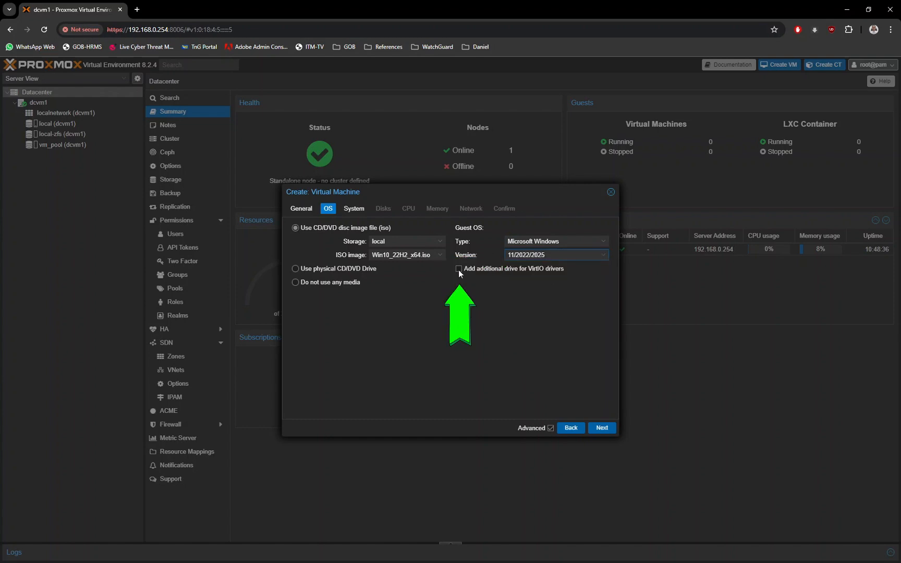
Step: Add an additional VirtIO drivers drive using virtio-win-0.1.248.iso and proceed to the system settings
{"action": "left_click", "coordinate": [459, 269]}
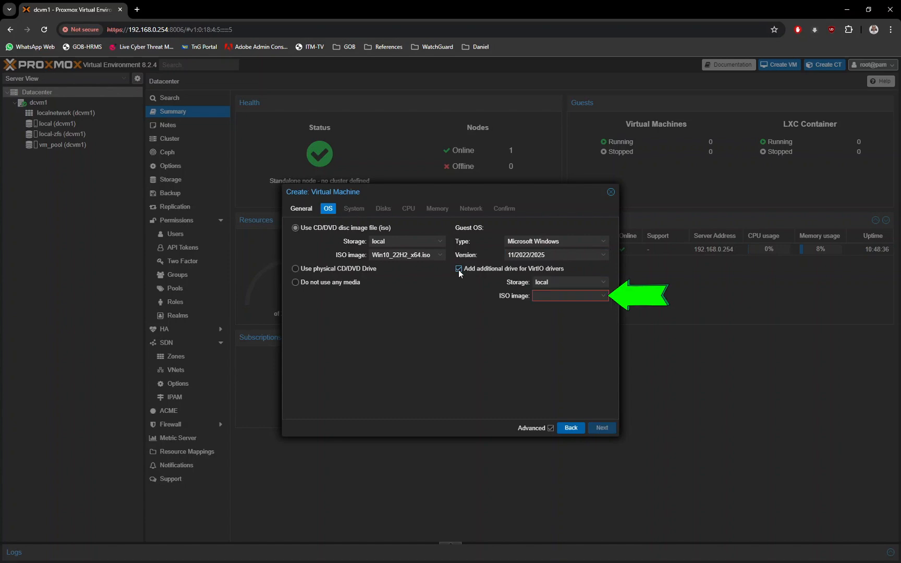
{"action": "left_click", "coordinate": [603, 296]}
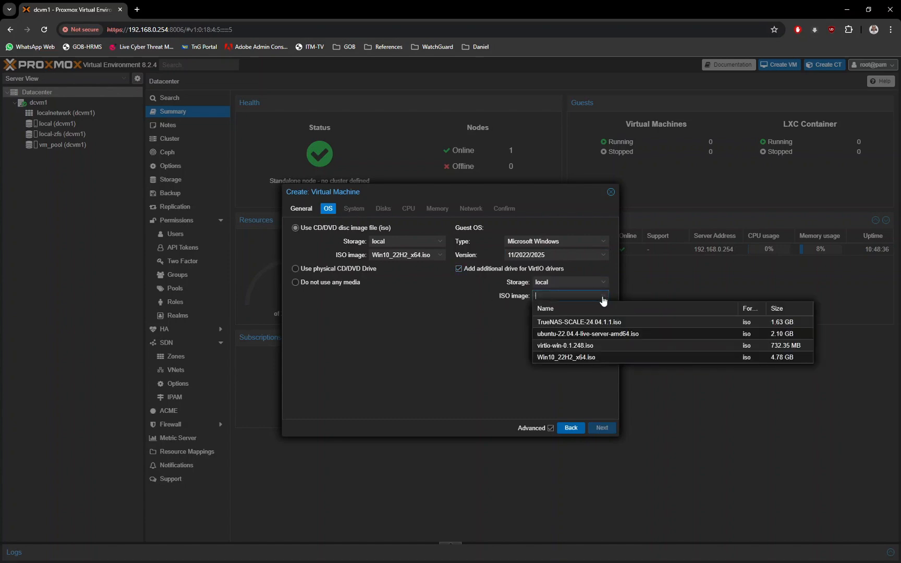
{"action": "left_click", "coordinate": [595, 346]}
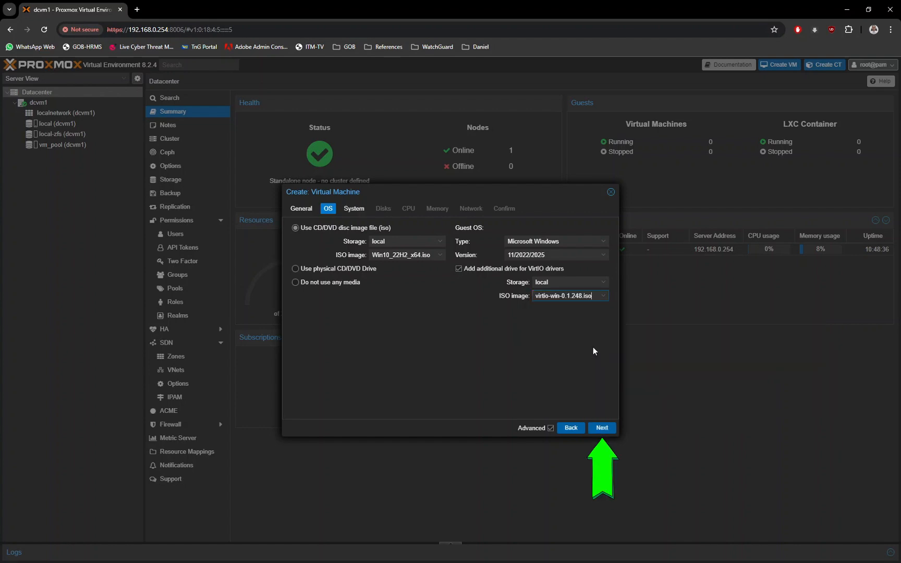
{"action": "left_click", "coordinate": [600, 428]}
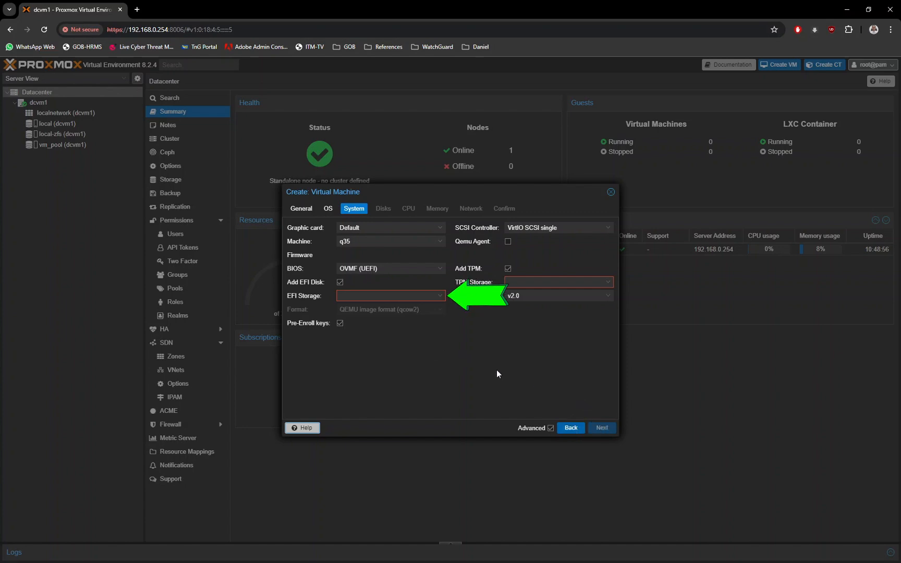
Step: Set both the EFI and TPM storage to vm_pool with TPM version v1.2, and proceed to the disk settings
{"action": "left_click", "coordinate": [441, 300]}
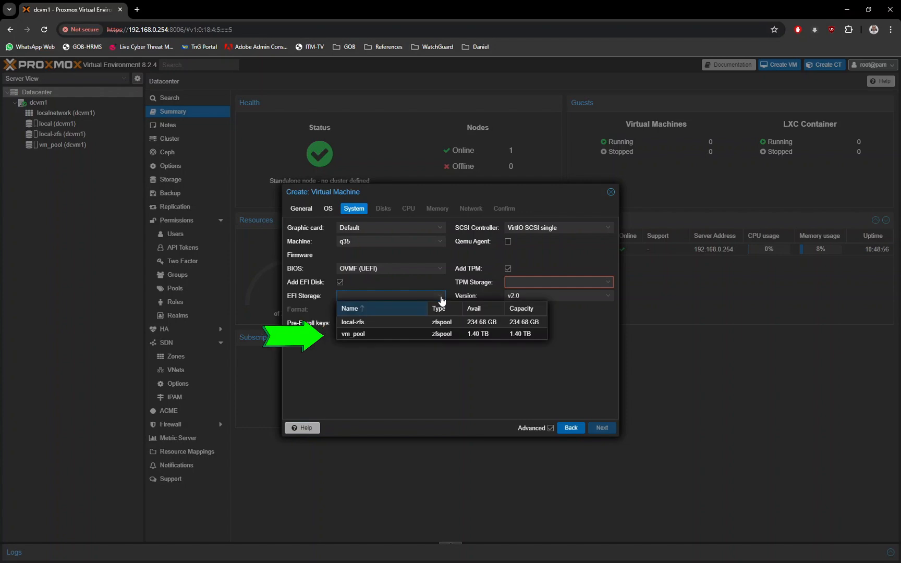
{"action": "left_click", "coordinate": [463, 335]}
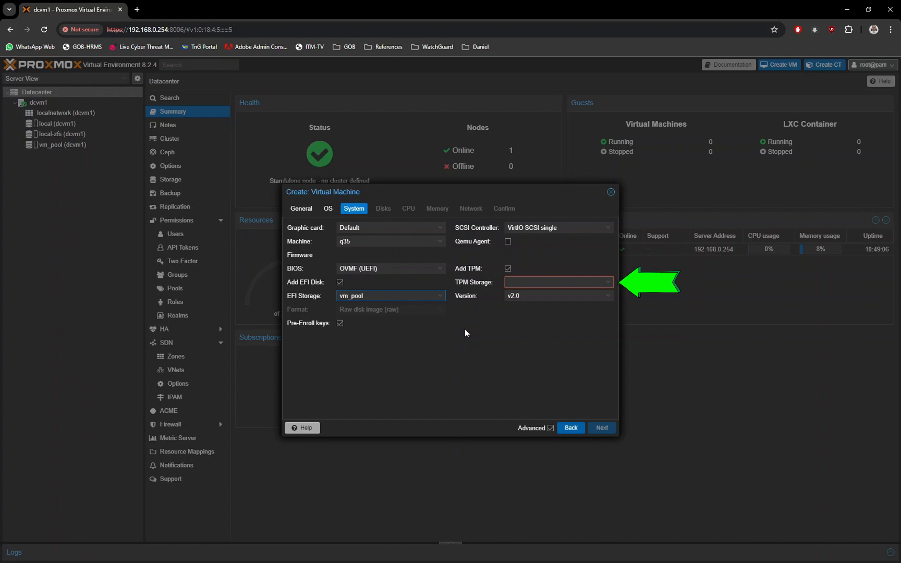
{"action": "left_click", "coordinate": [610, 285]}
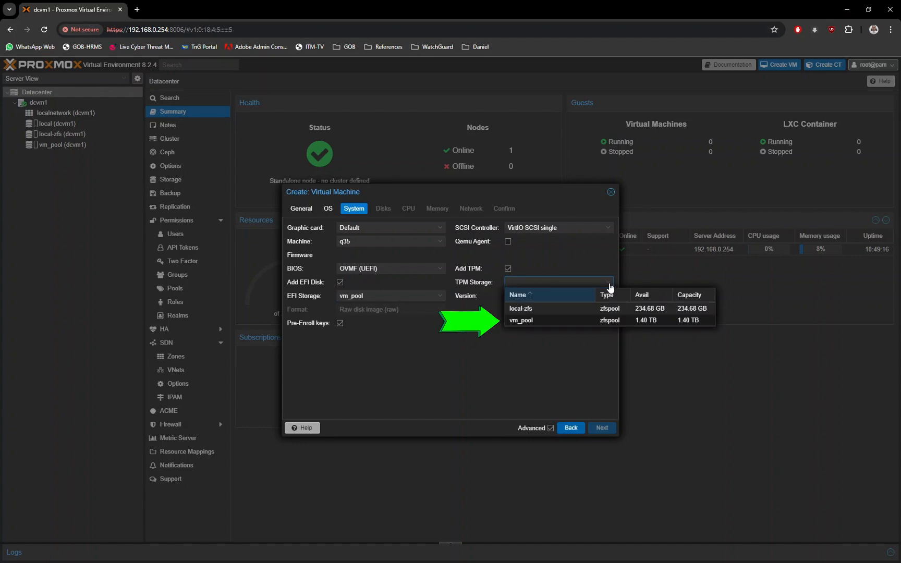
{"action": "left_click", "coordinate": [542, 320]}
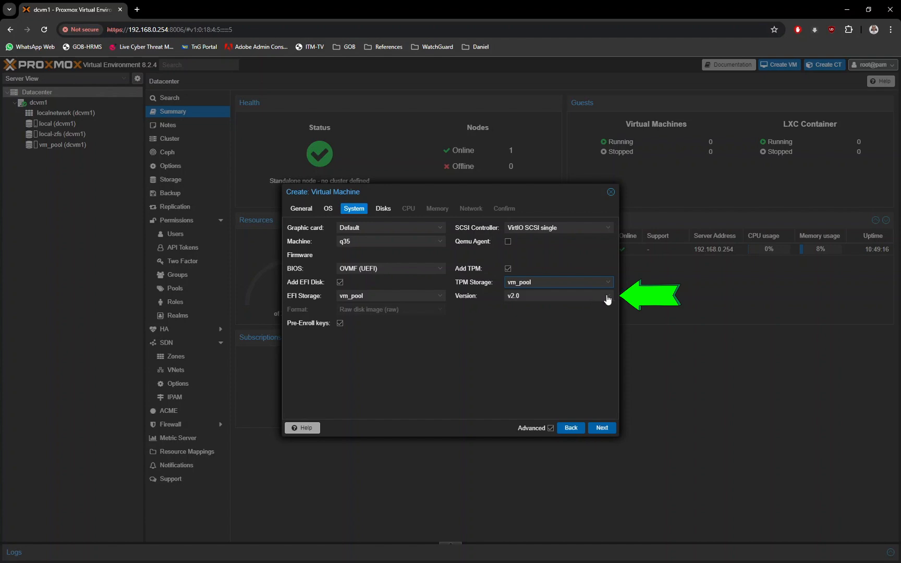
{"action": "left_click", "coordinate": [604, 296]}
{"action": "left_click", "coordinate": [542, 307]}
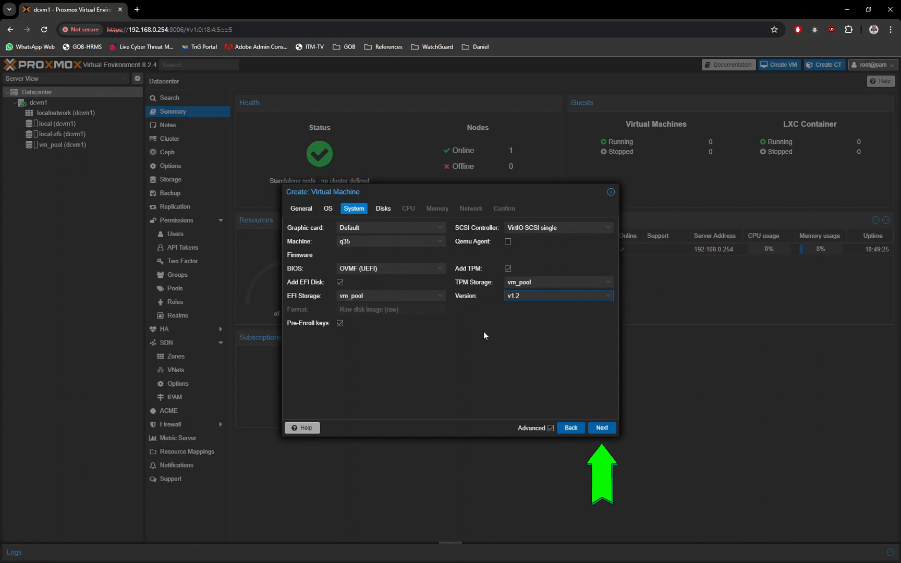
{"action": "left_click", "coordinate": [599, 431]}
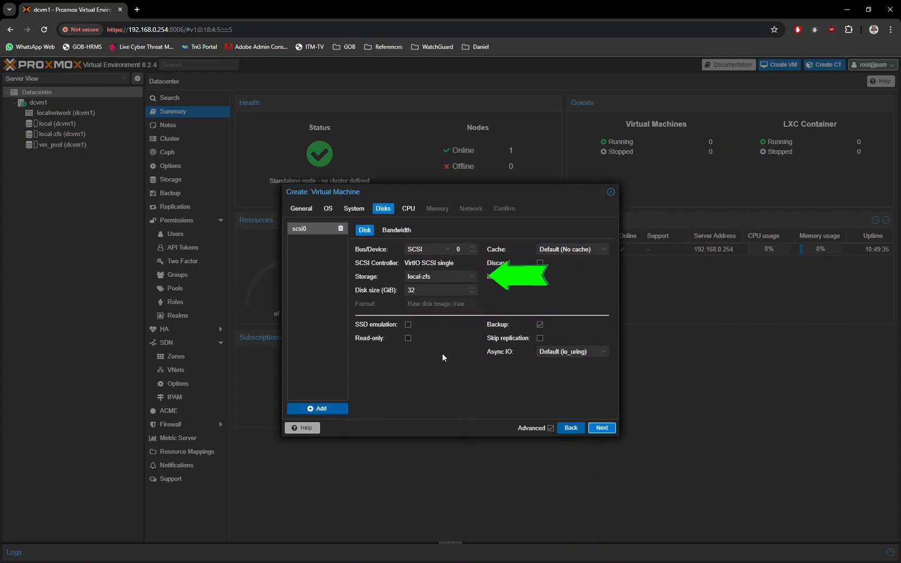
Step: Store the scsi0 disk on vm_pool with a size of 100 GiB and proceed to the CPU settings
{"action": "left_click_drag", "start_coordinate": [418, 290], "coordinate": [403, 289]}
{"action": "left_click", "coordinate": [472, 277]}
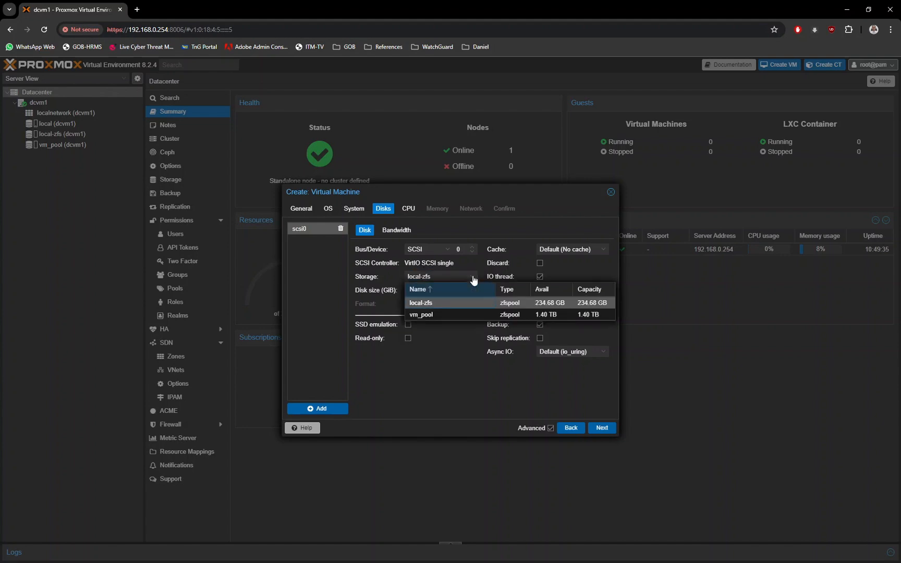
{"action": "left_click", "coordinate": [461, 316]}
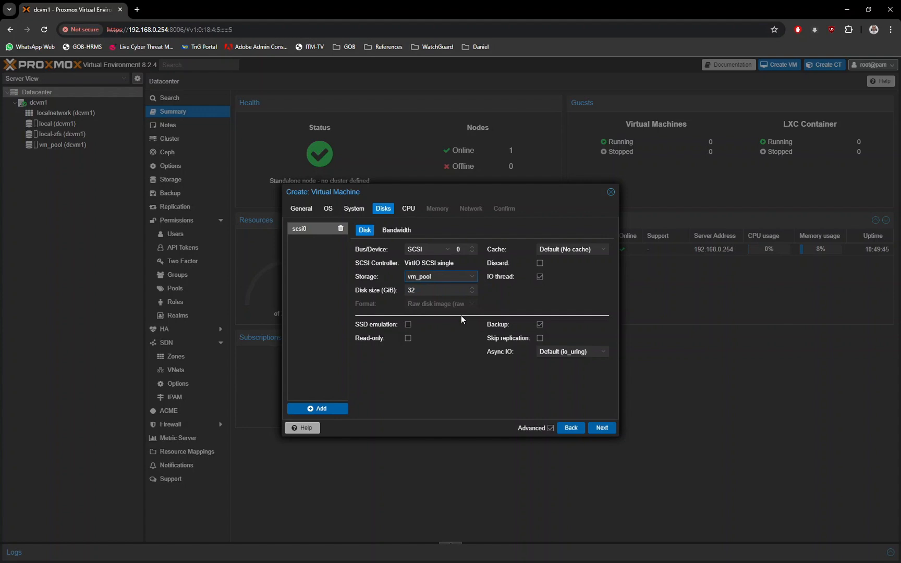
{"action": "double_click", "coordinate": [444, 290]}
{"action": "type", "text": "1"}
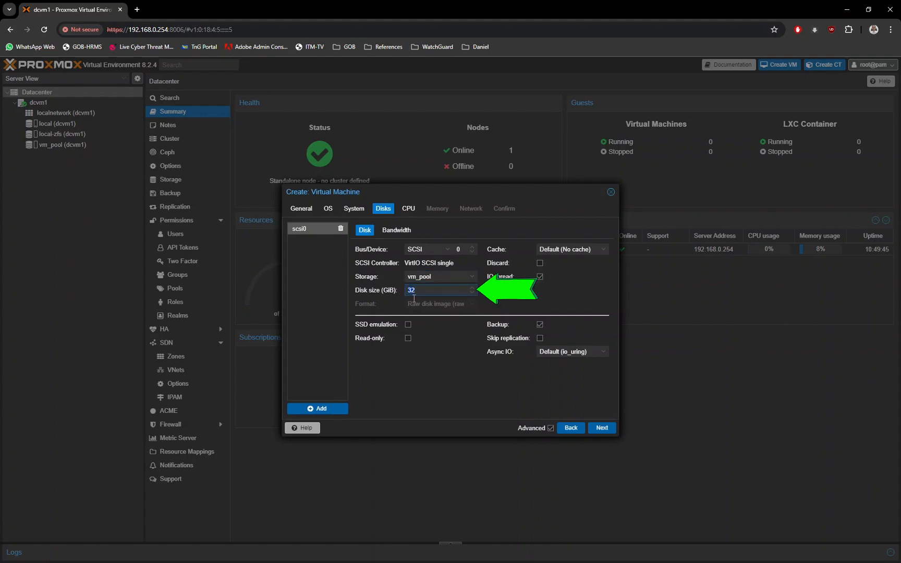
{"action": "type", "text": "00"}
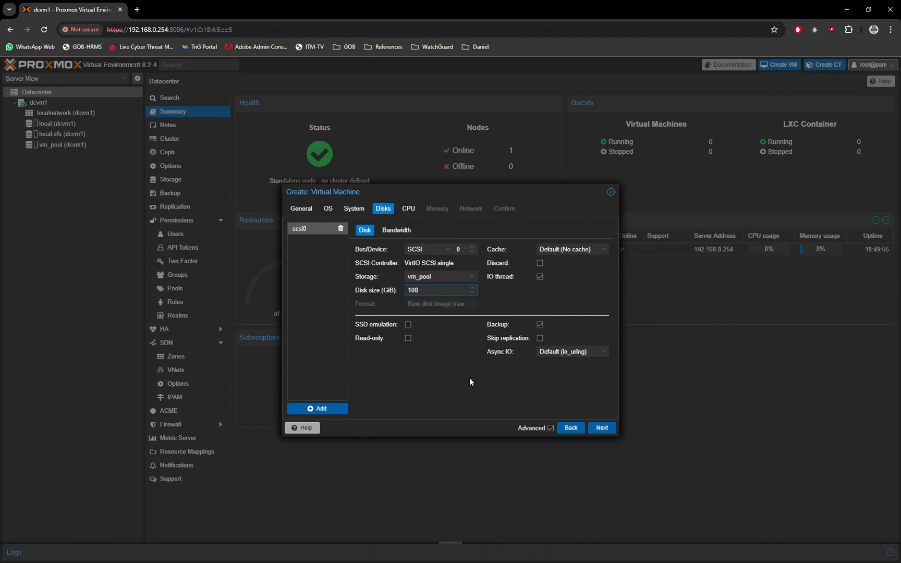
{"action": "left_click", "coordinate": [602, 428]}
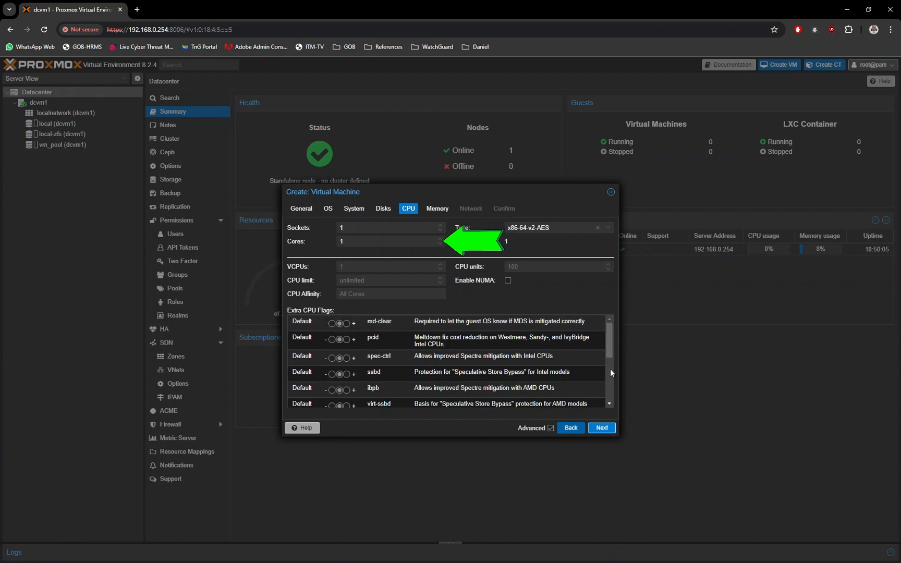
Step: Accept the default CPU, memory and network settings, review the configuration summary, and finish creating the virtual machine
{"action": "mouse_move", "coordinate": [611, 357]}
{"action": "left_mouse_down"}
{"action": "mouse_move", "coordinate": [608, 394]}
{"action": "mouse_move", "coordinate": [614, 338]}
{"action": "left_mouse_up"}
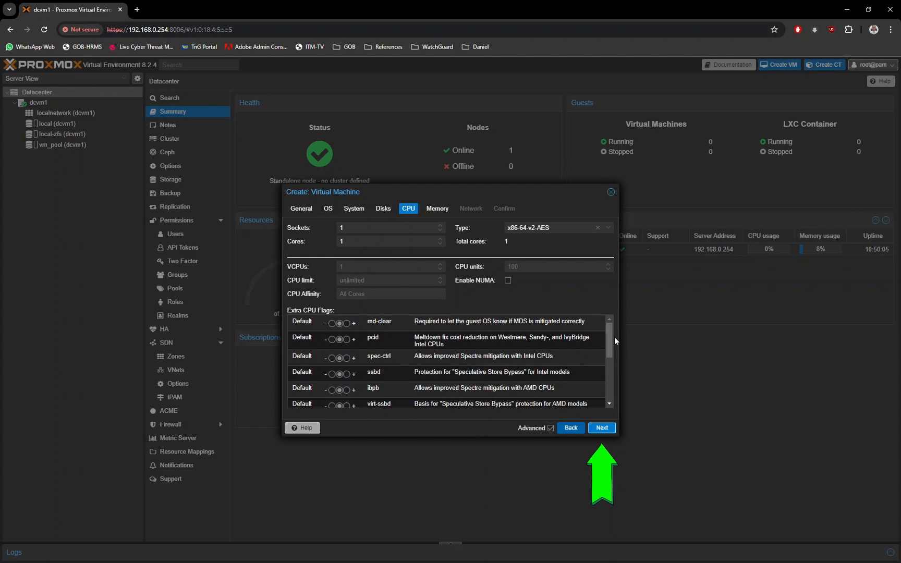
{"action": "left_click", "coordinate": [601, 428]}
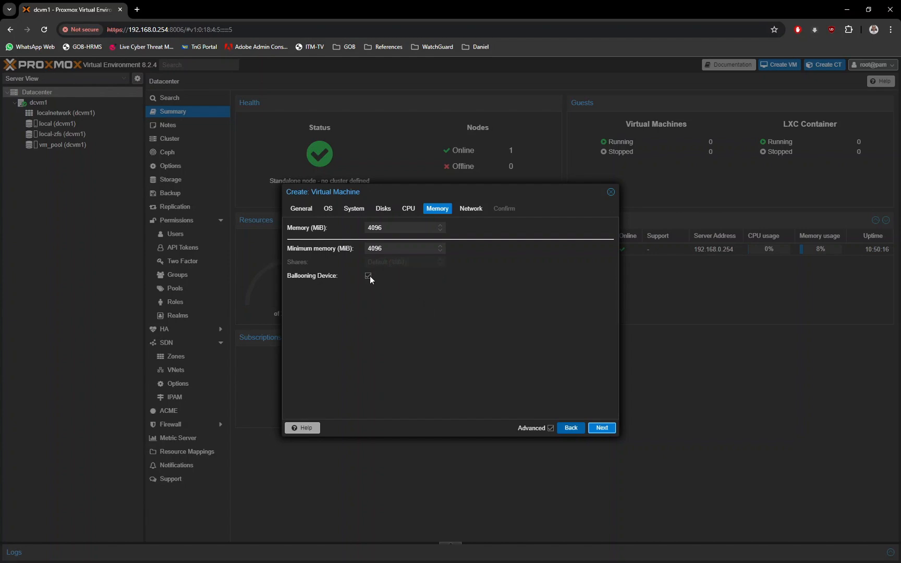
{"action": "left_click", "coordinate": [602, 429]}
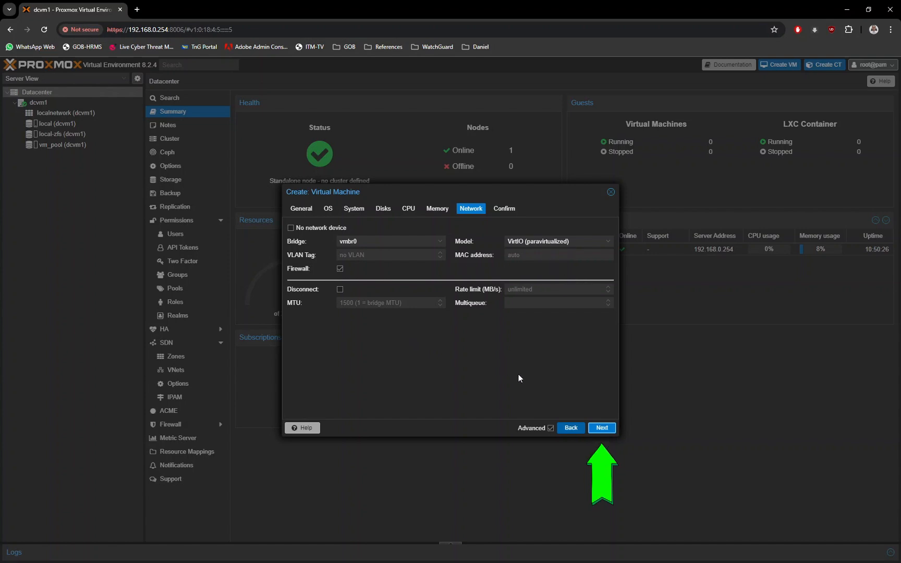
{"action": "left_click", "coordinate": [603, 428]}
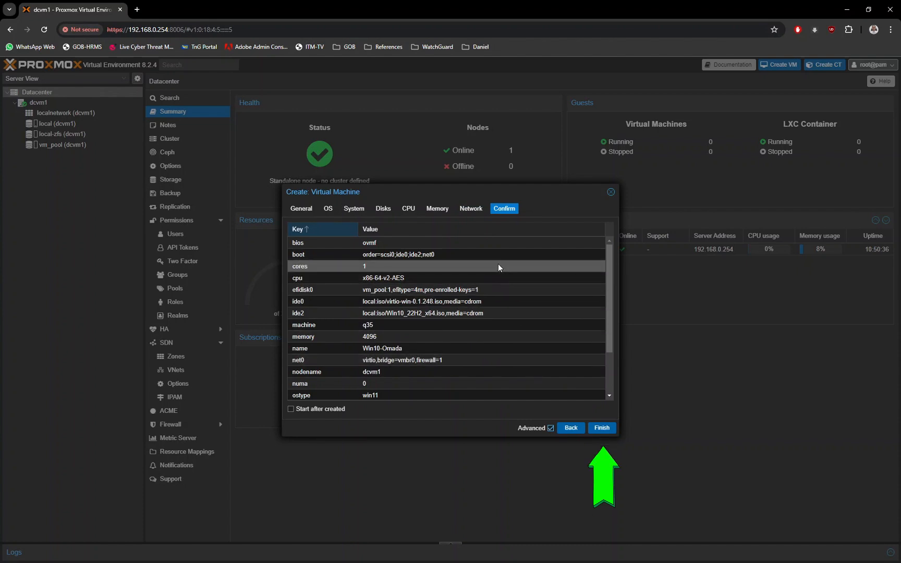
{"action": "scroll", "coordinate": [504, 249], "scroll_direction": "down", "scroll_amount": 2}
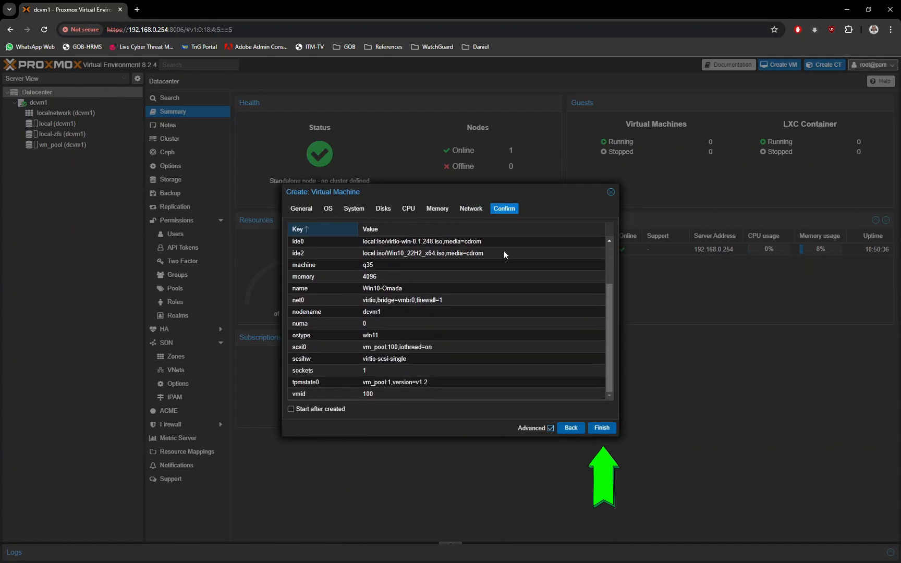
{"action": "left_click", "coordinate": [602, 428]}
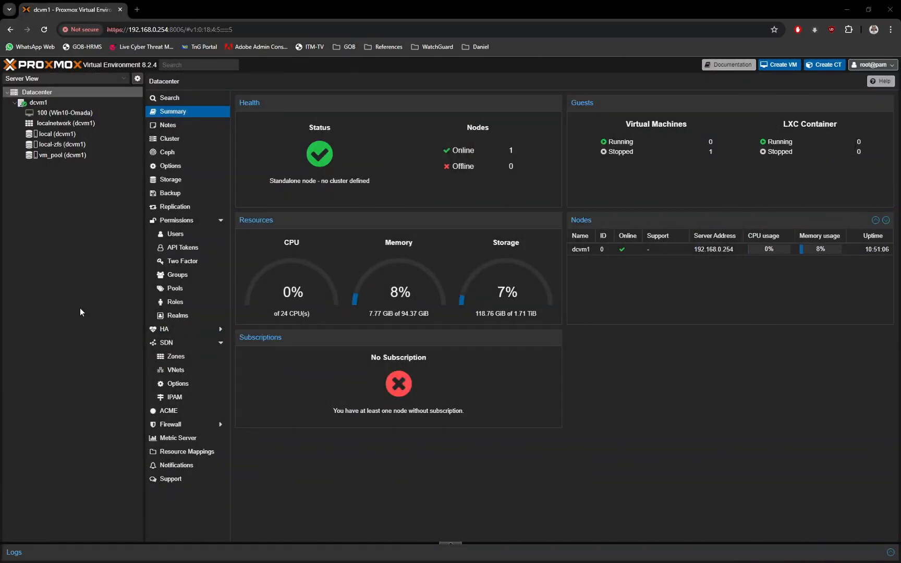
Step: Start virtual machine 100 (Win10-Omada) and open its console
{"action": "left_click", "coordinate": [75, 113]}
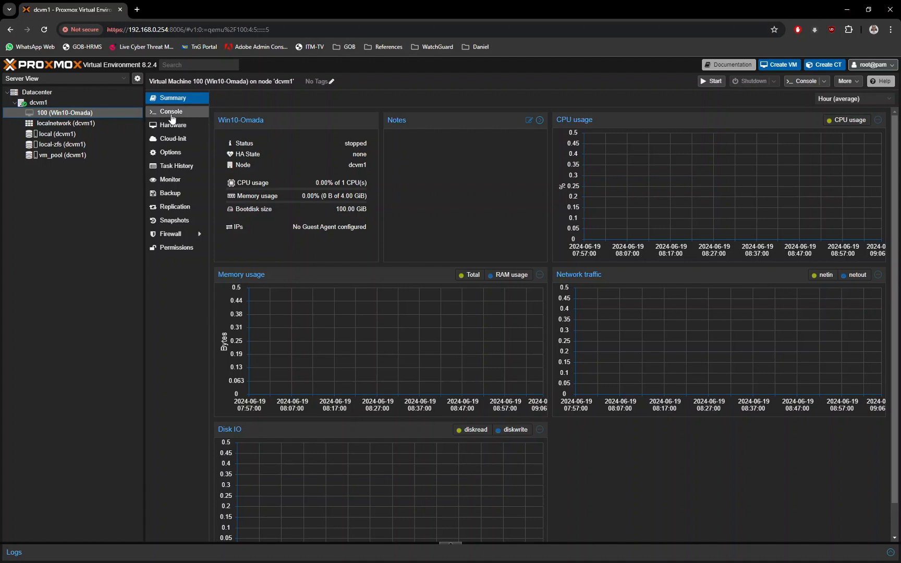
{"action": "right_click", "coordinate": [101, 112]}
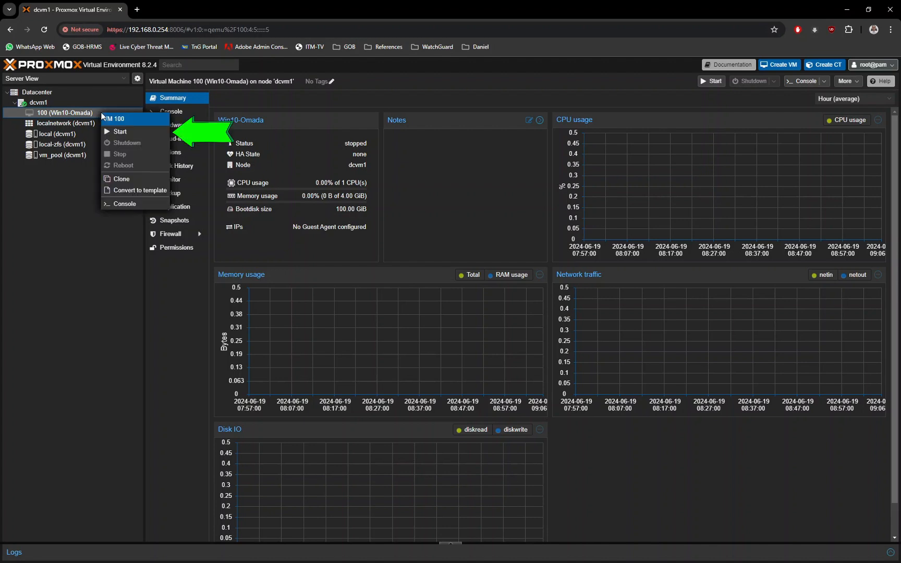
{"action": "left_click", "coordinate": [138, 131]}
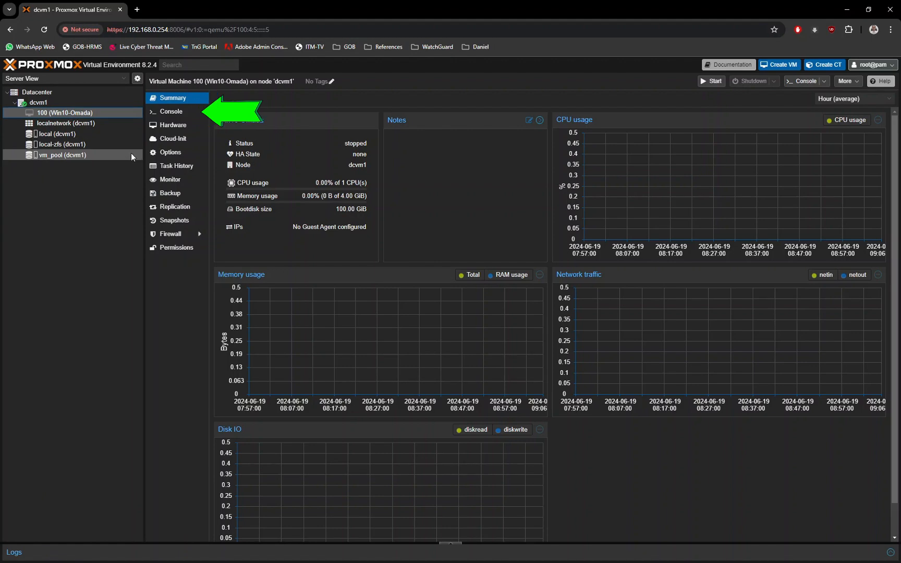
{"action": "left_click", "coordinate": [167, 113]}
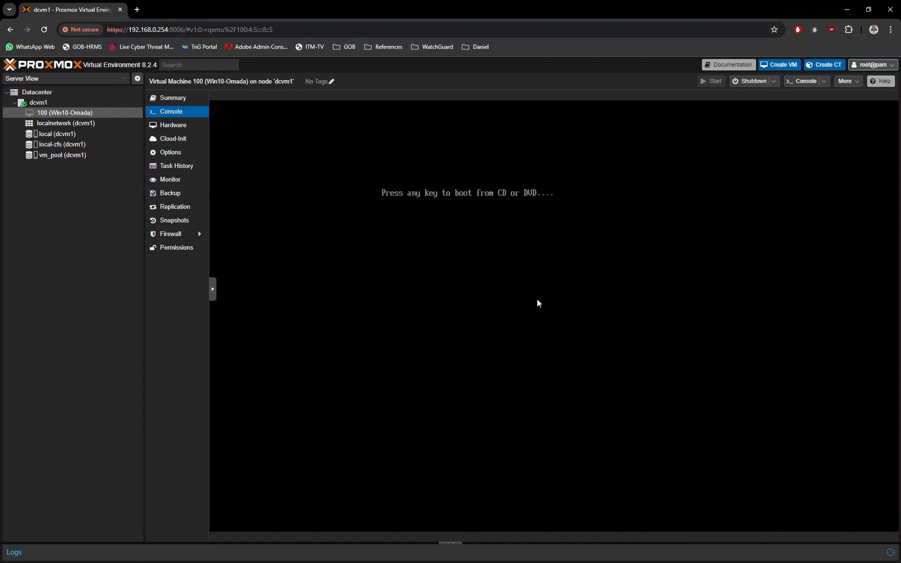
Step: Boot from the installation media, confirm the language, time format and keyboard settings, and start Windows Setup
{"action": "key", "text": "Return"}
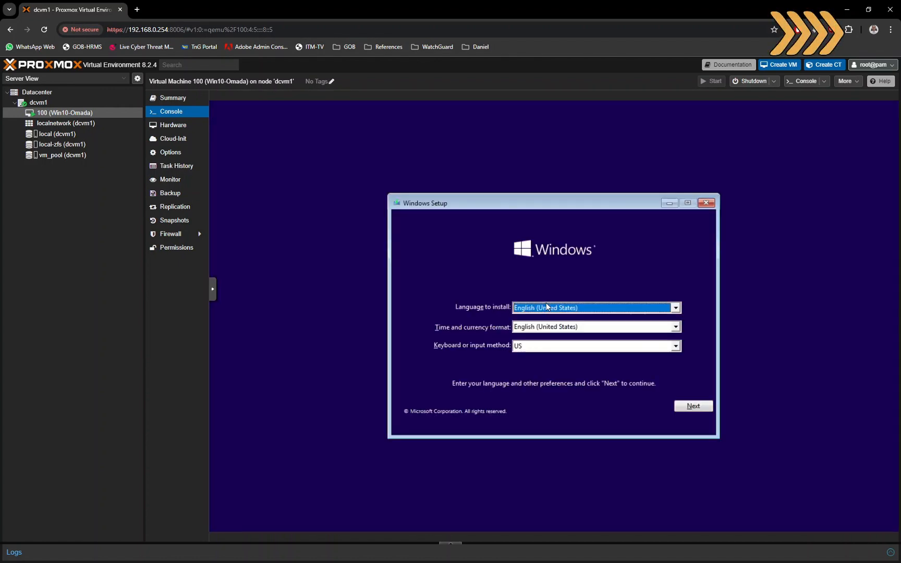
{"action": "left_click", "coordinate": [675, 326]}
{"action": "left_click", "coordinate": [678, 347]}
{"action": "key", "text": "Return"}
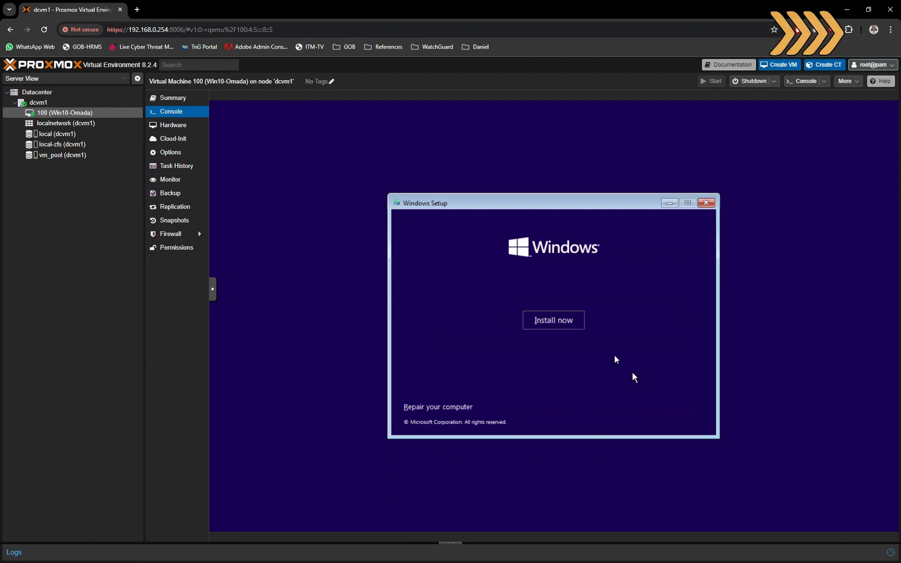
{"action": "left_click", "coordinate": [562, 319]}
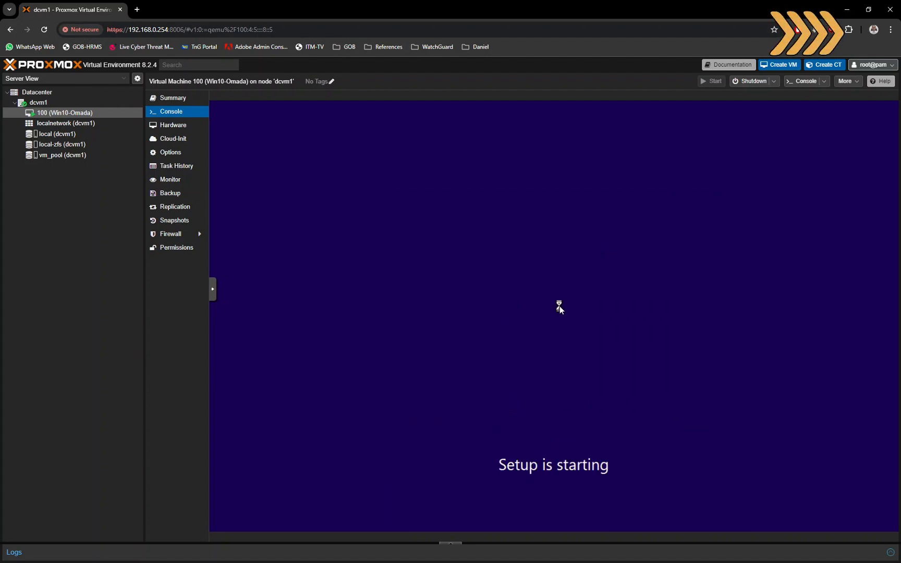
Step: Continue without a product key, select Windows 10 Pro, accept the license terms, and choose the Custom: Install Windows only option
{"action": "left_click", "coordinate": [586, 407]}
{"action": "left_click", "coordinate": [460, 295]}
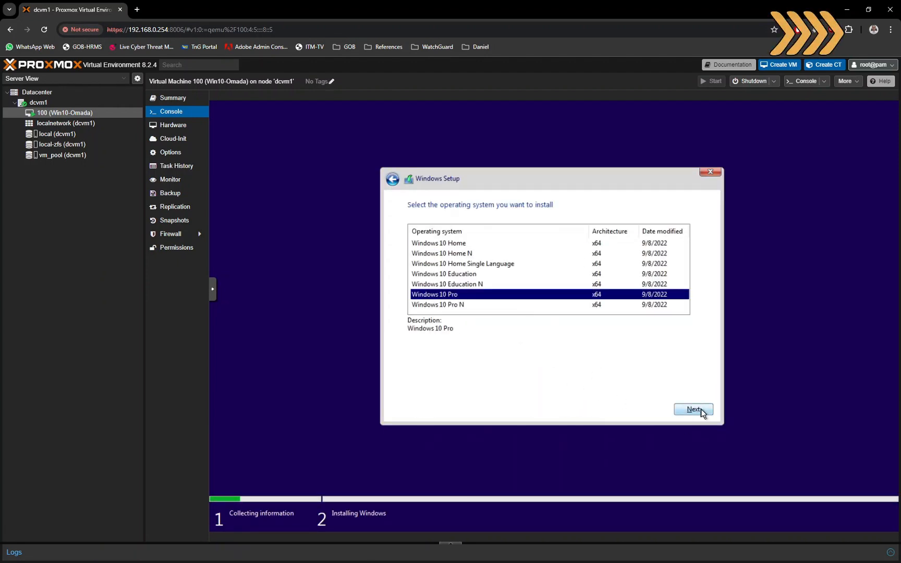
{"action": "left_click", "coordinate": [701, 410]}
{"action": "left_click", "coordinate": [412, 385]}
{"action": "left_click", "coordinate": [691, 410]}
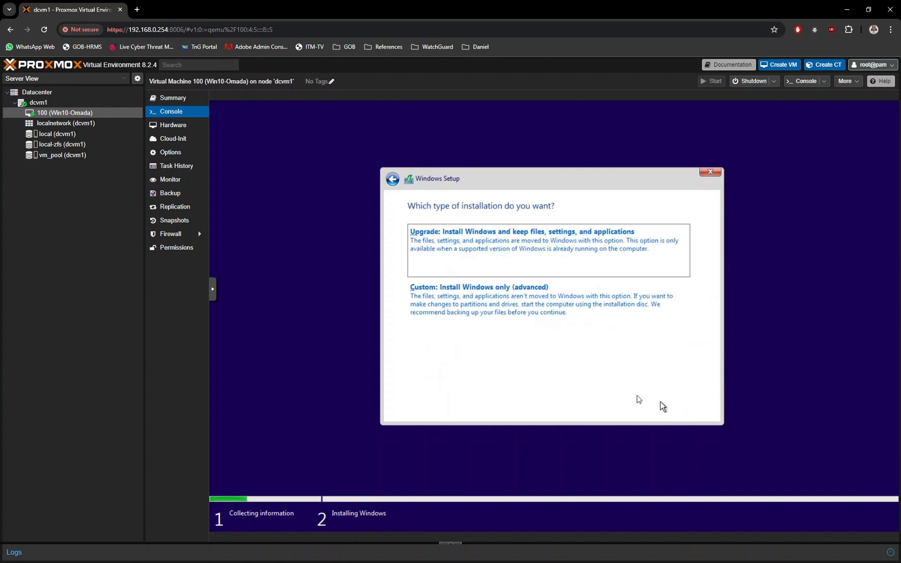
{"action": "left_click", "coordinate": [577, 313]}
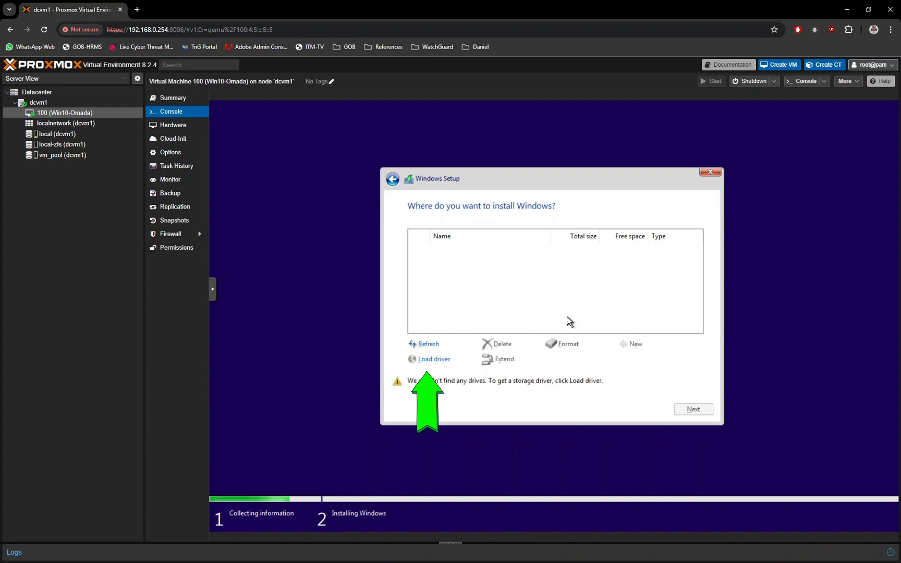
Step: Load the Red Hat VirtIO SCSI pass-through controller driver from the amd64\w10 folder on the virtio-win CD drive
{"action": "left_click", "coordinate": [441, 361]}
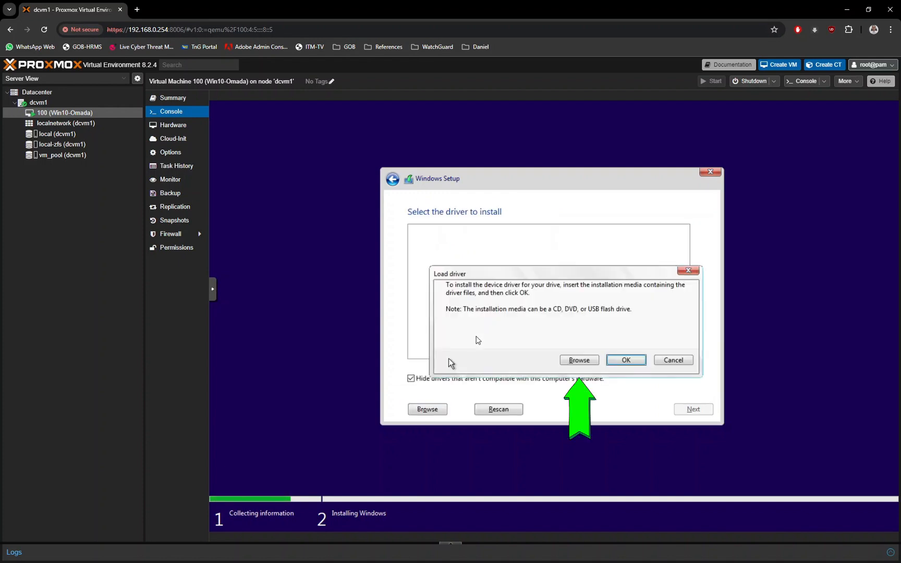
{"action": "left_click", "coordinate": [575, 360]}
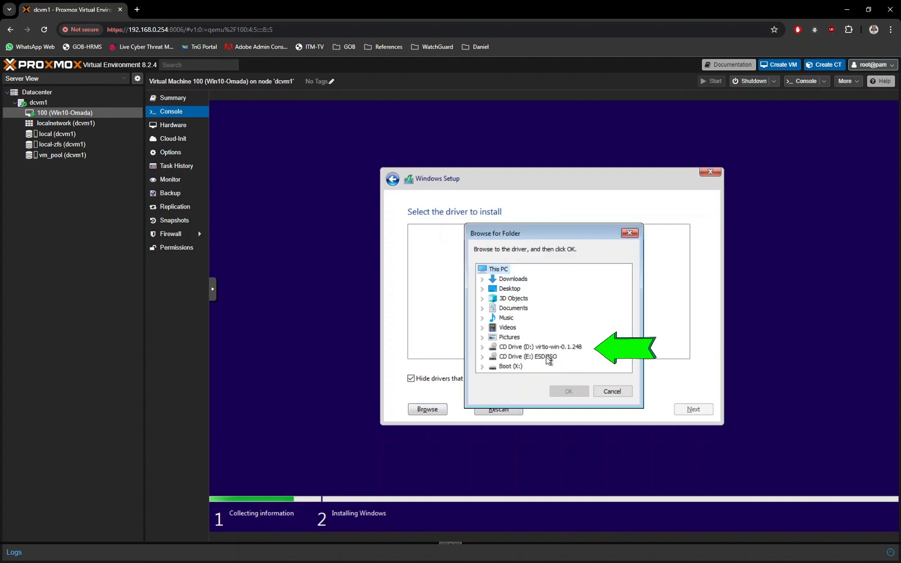
{"action": "left_click", "coordinate": [484, 347]}
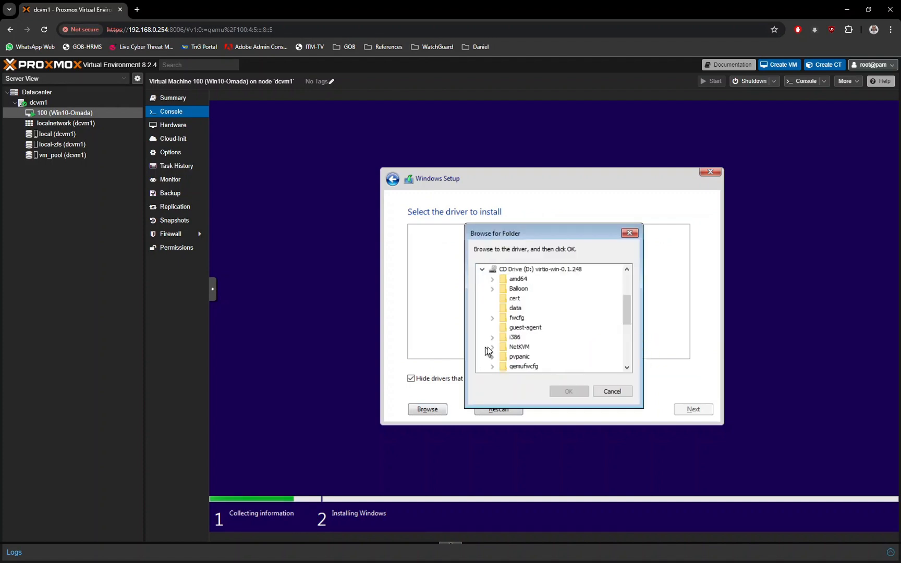
{"action": "left_click", "coordinate": [493, 280]}
{"action": "scroll", "coordinate": [544, 313], "scroll_direction": "down", "scroll_amount": 2}
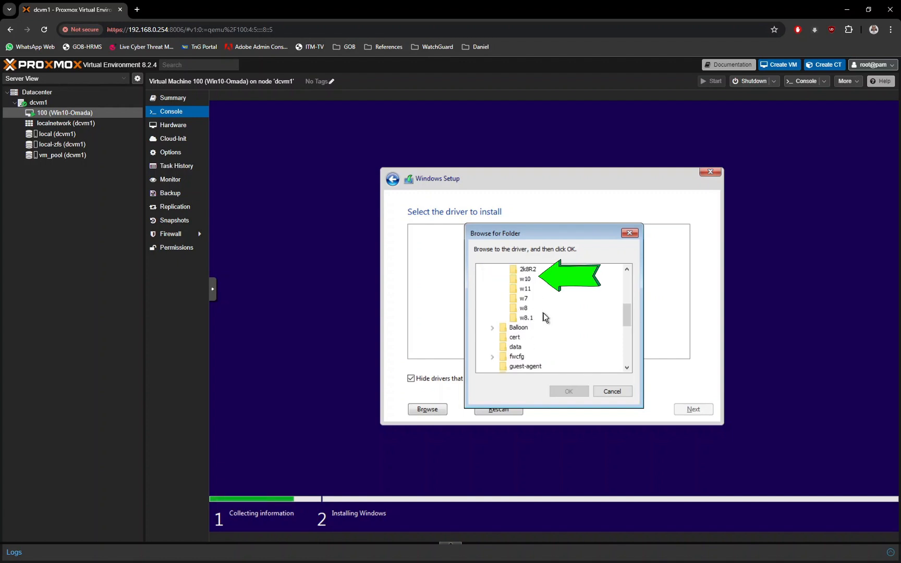
{"action": "left_click", "coordinate": [523, 279]}
{"action": "left_click", "coordinate": [568, 391]}
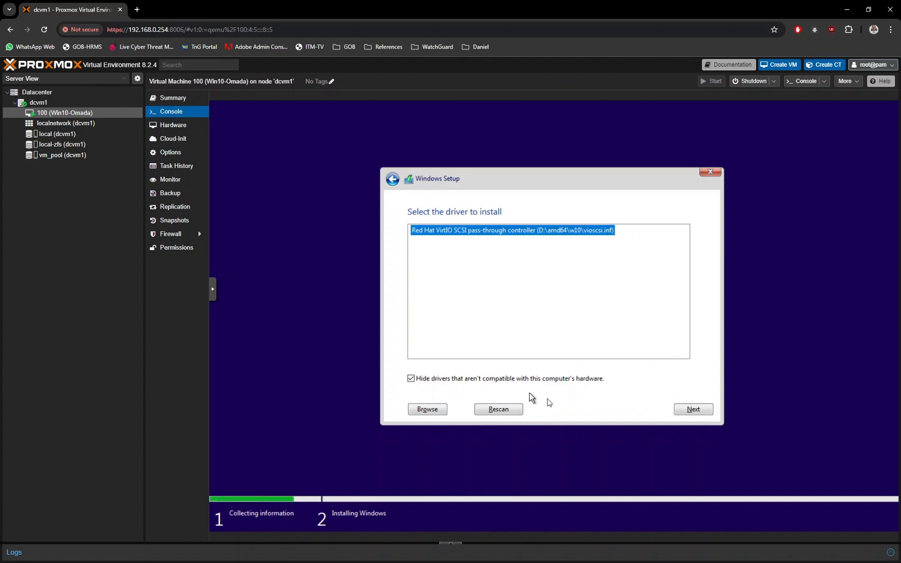
{"action": "left_click", "coordinate": [686, 410]}
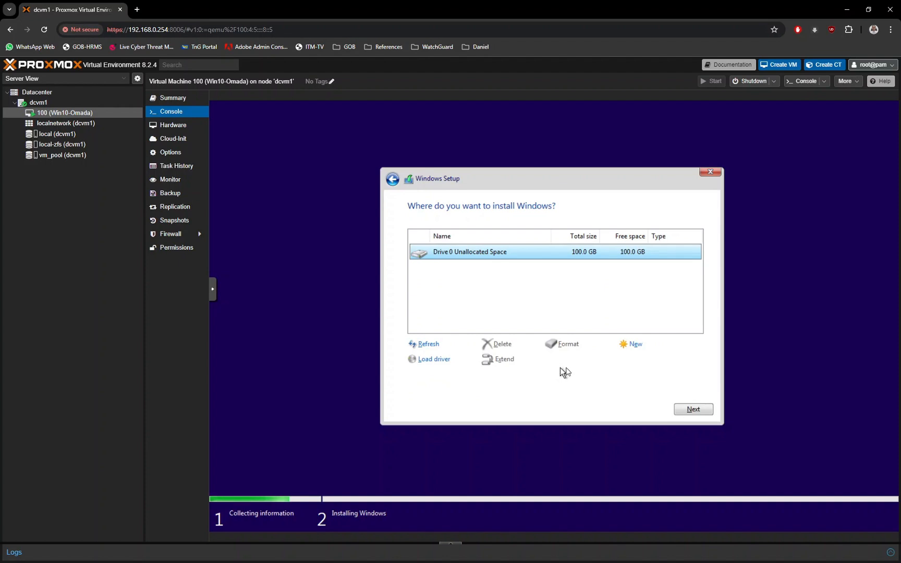
Step: Partition all of Drive 0's unallocated space, format the primary partition, and start installing Windows on it
{"action": "left_click", "coordinate": [633, 346]}
{"action": "left_click", "coordinate": [648, 360]}
{"action": "left_click", "coordinate": [643, 365]}
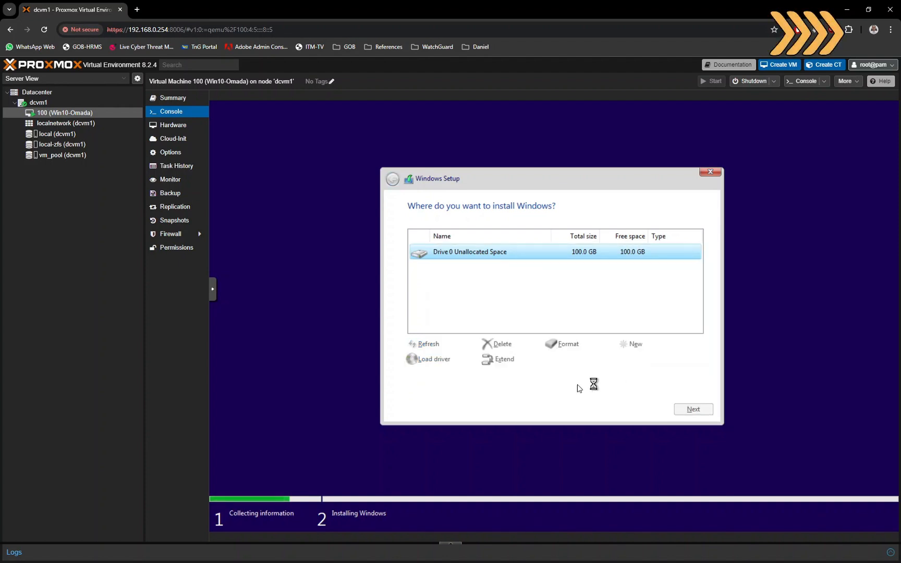
{"action": "left_click", "coordinate": [567, 345]}
{"action": "key", "text": "Return"}
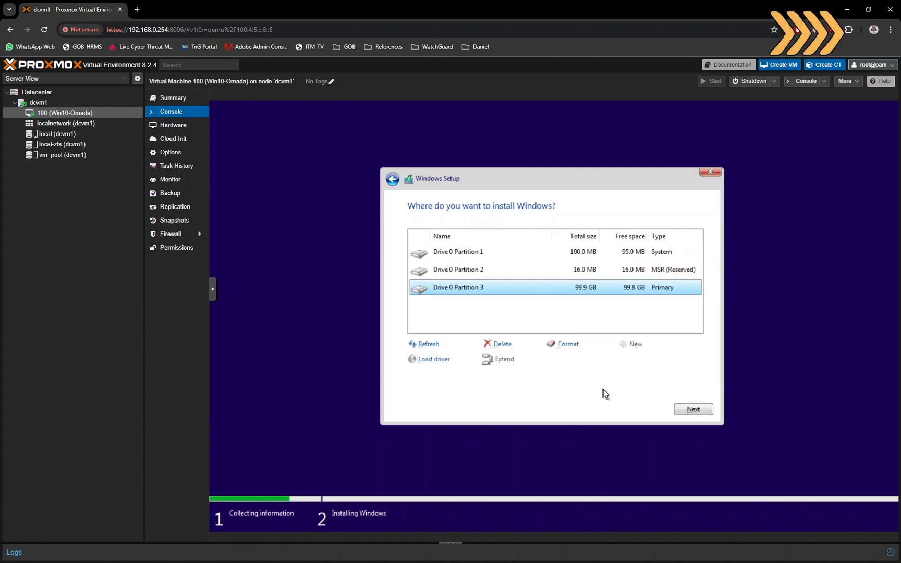
{"action": "left_click", "coordinate": [692, 409]}
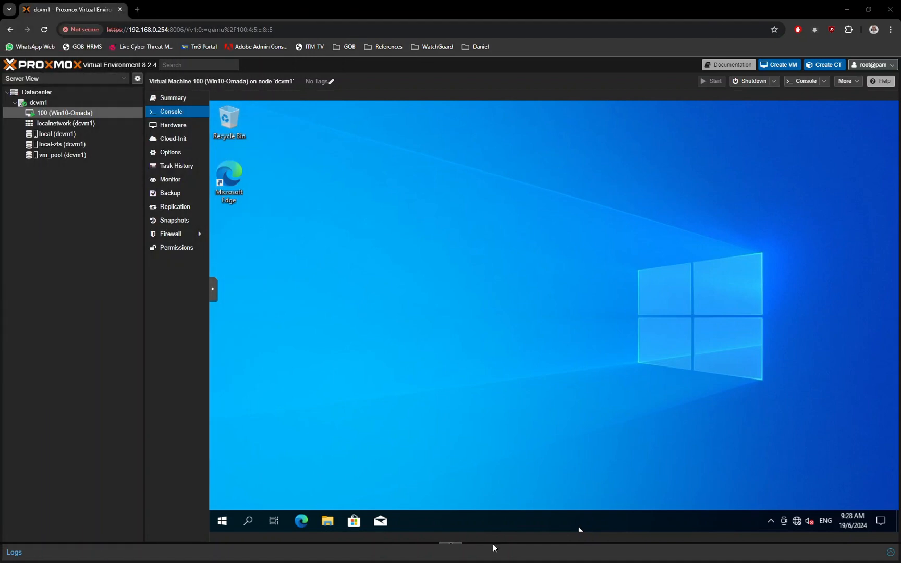
Step: View the system properties of This PC on the installed Windows desktop and open Device Manager
{"action": "left_click", "coordinate": [336, 513]}
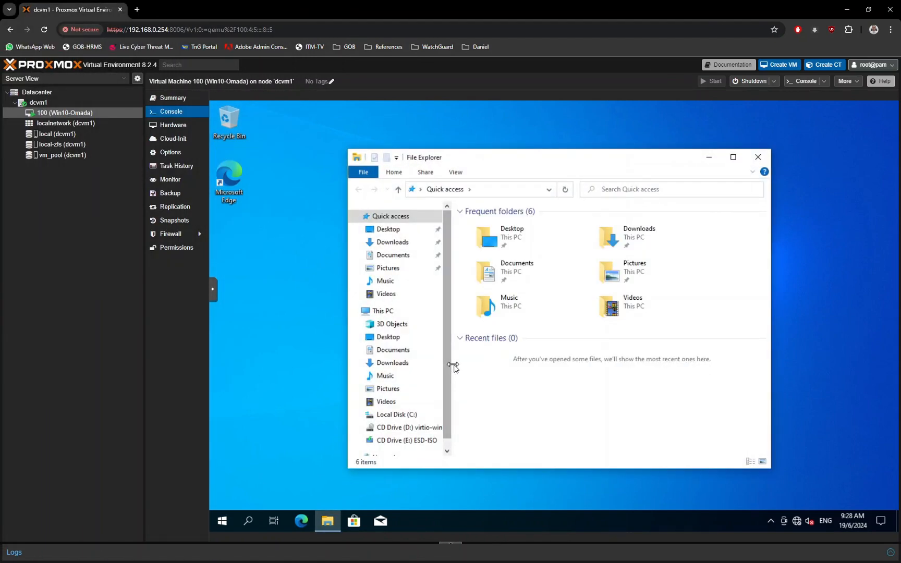
{"action": "right_click", "coordinate": [494, 388]}
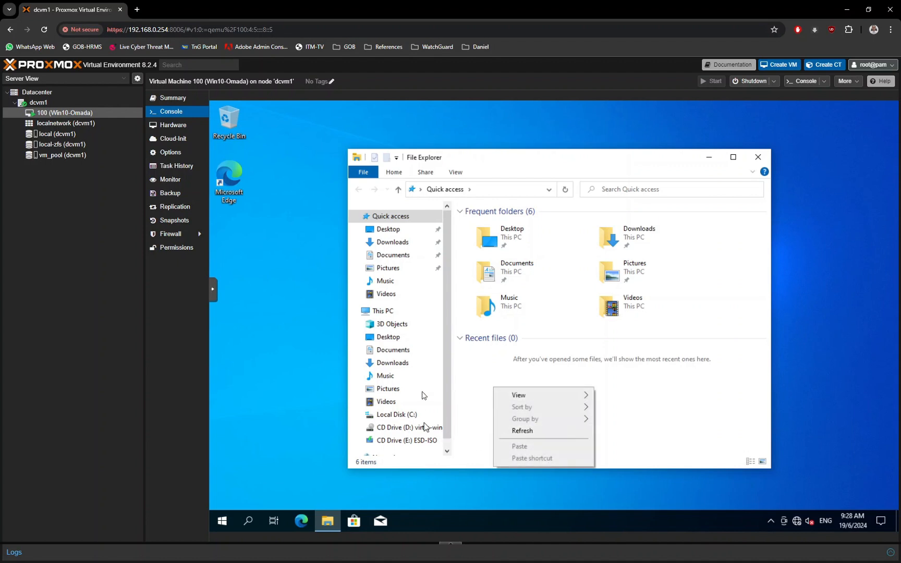
{"action": "left_click", "coordinate": [388, 312]}
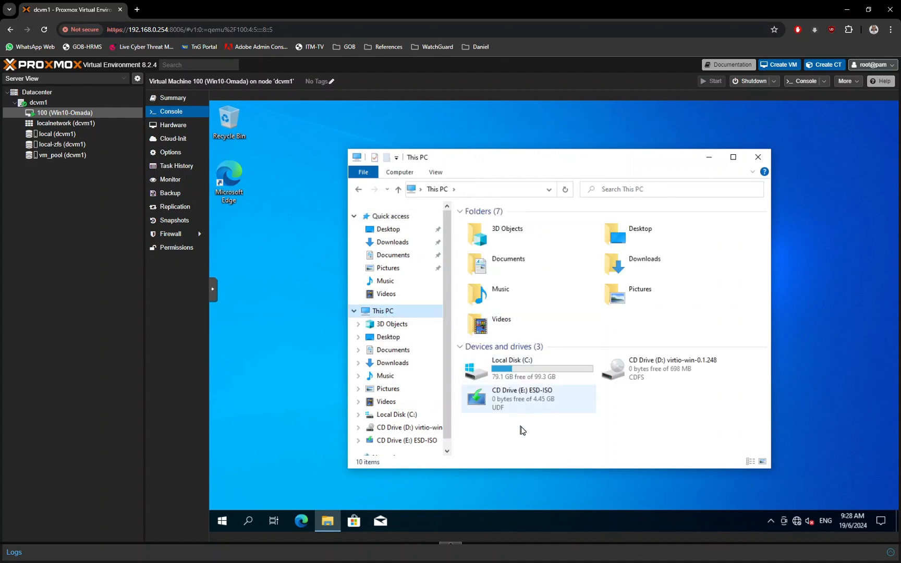
{"action": "right_click", "coordinate": [623, 425]}
{"action": "left_click", "coordinate": [641, 413]}
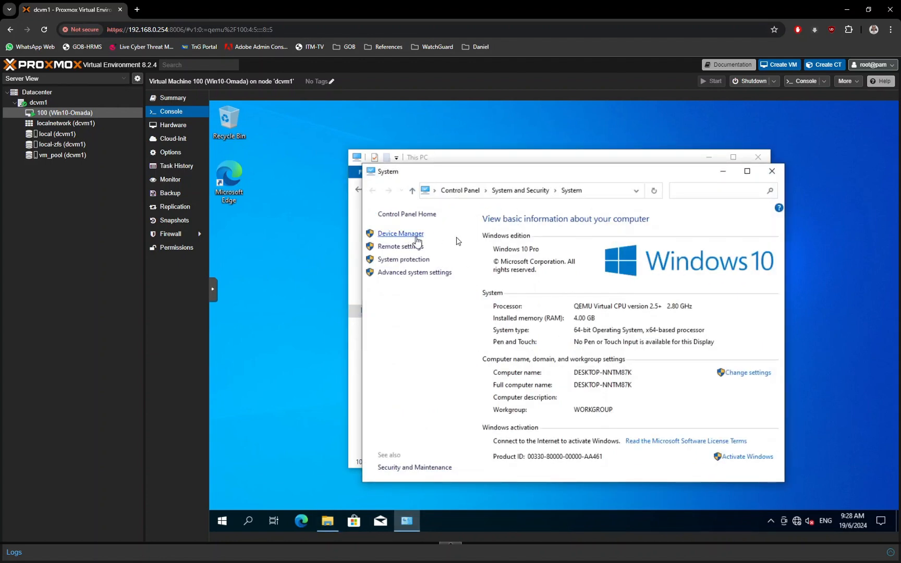
{"action": "left_click", "coordinate": [416, 235]}
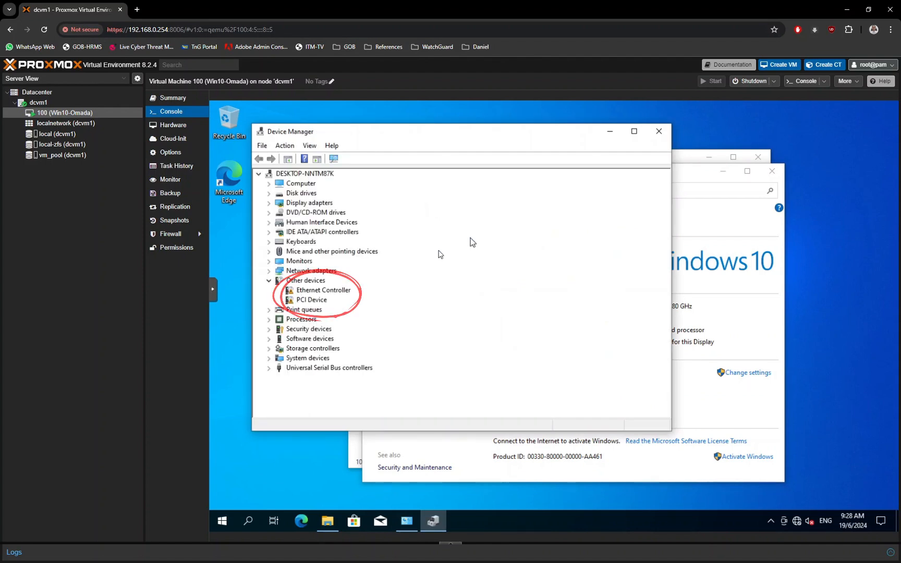
Step: Check the network adapters and display adapters in Device Manager, and close the Device Manager and System windows
{"action": "left_click", "coordinate": [269, 273]}
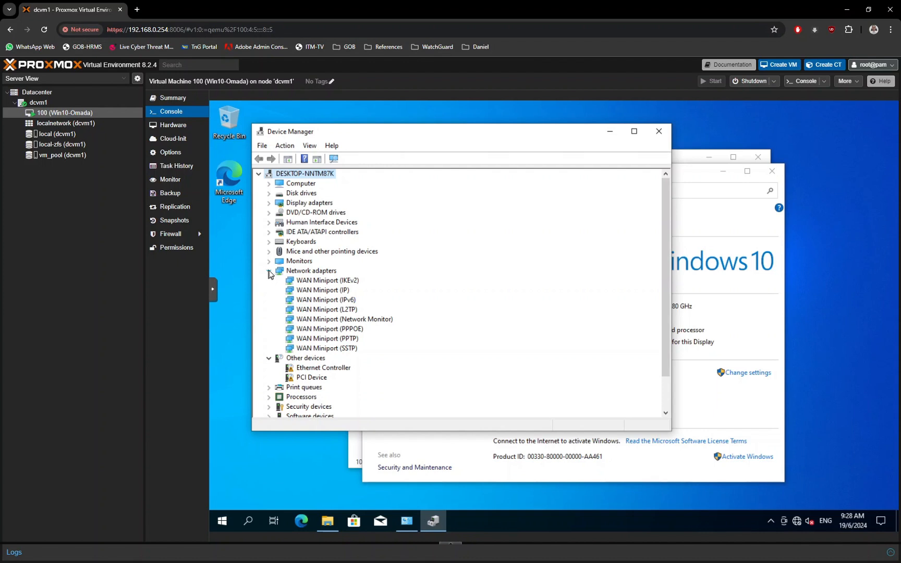
{"action": "left_click", "coordinate": [269, 271]}
{"action": "left_click", "coordinate": [269, 203]}
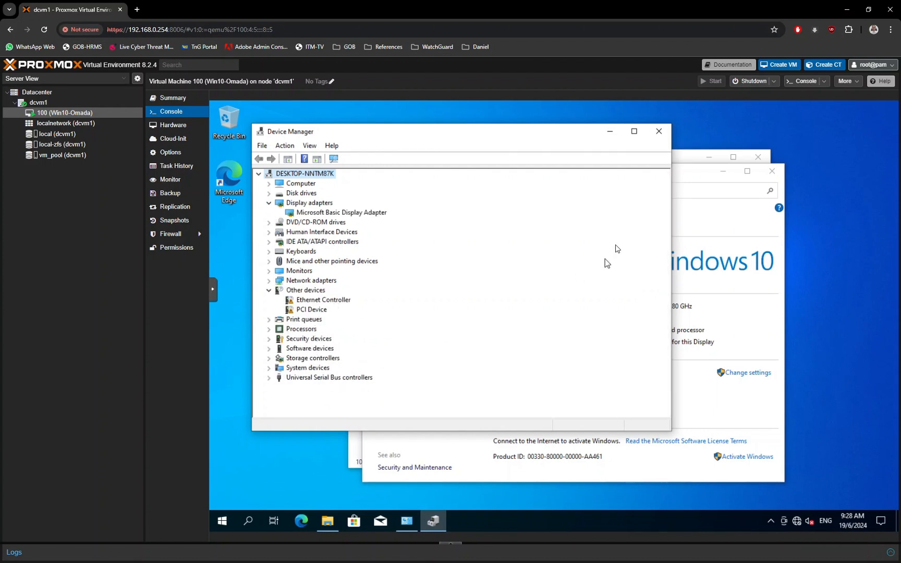
{"action": "left_click", "coordinate": [658, 133]}
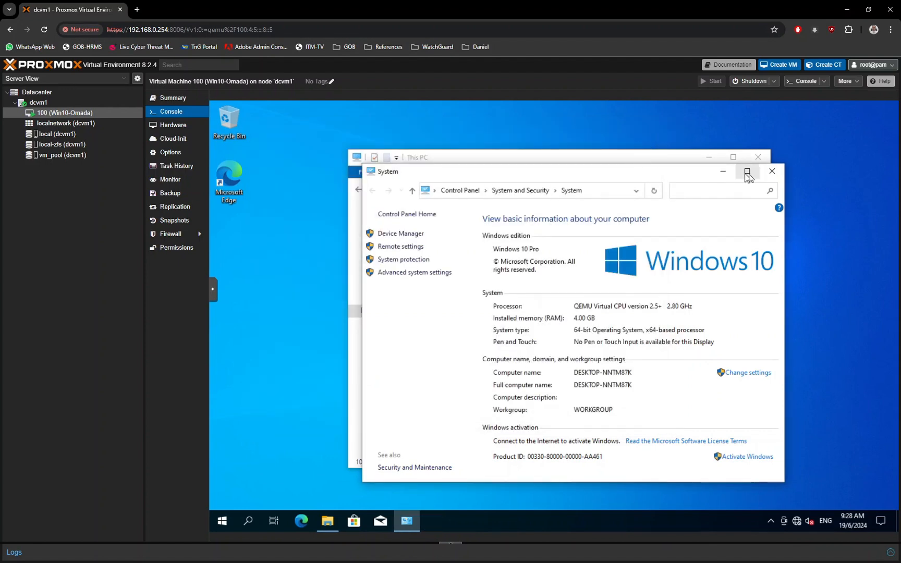
{"action": "left_click", "coordinate": [771, 172]}
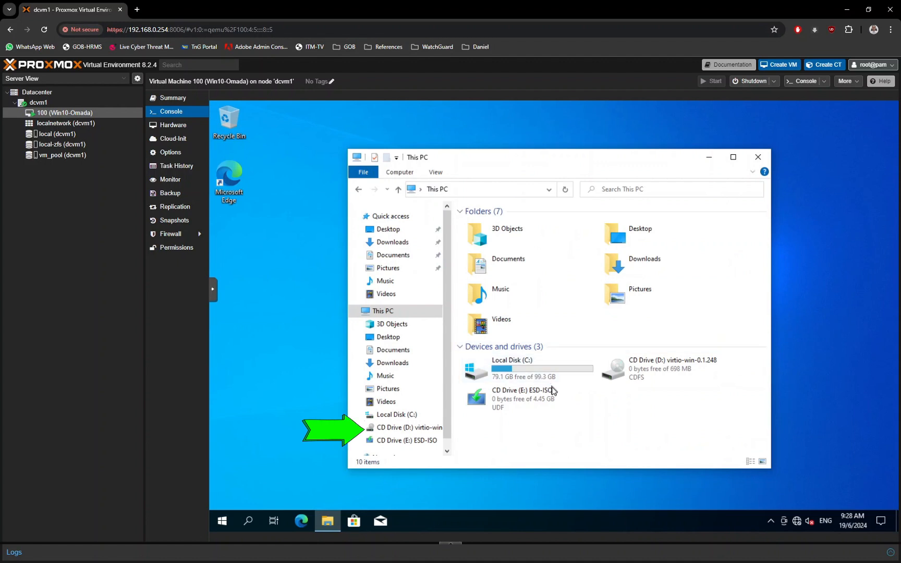
Step: Launch the virtio-win-gt-x64 installer from the virtio-win-0.1.248 CD drive
{"action": "left_click", "coordinate": [407, 428]}
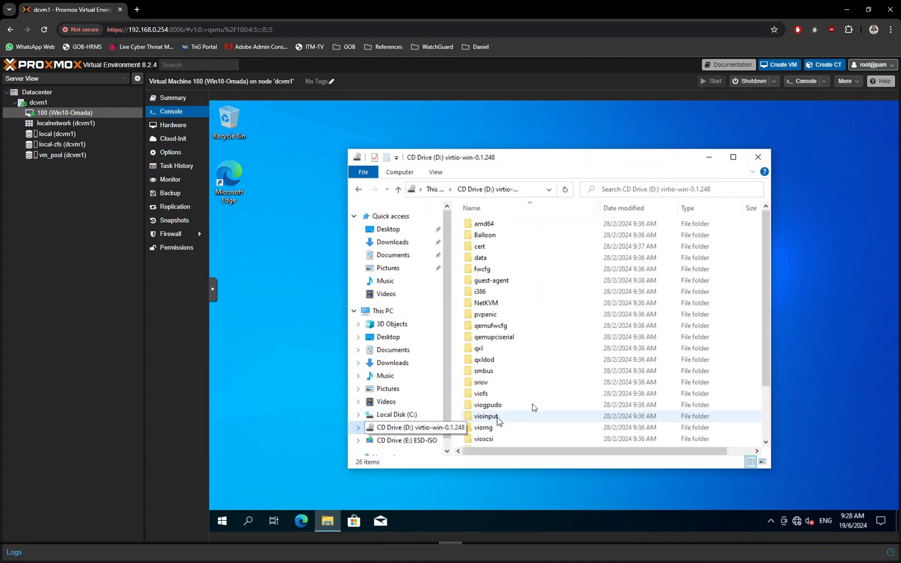
{"action": "scroll", "coordinate": [566, 319], "scroll_direction": "down", "scroll_amount": 2}
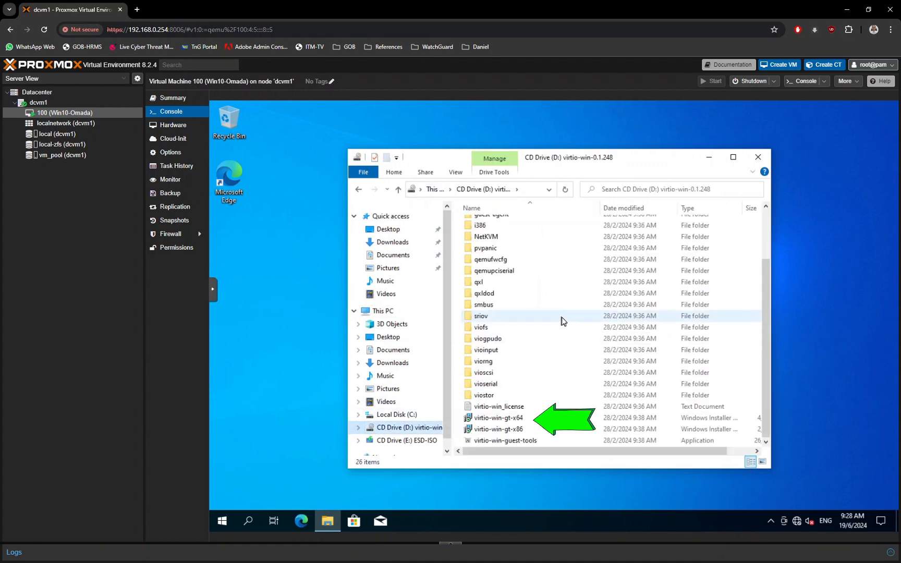
{"action": "right_click", "coordinate": [515, 421]}
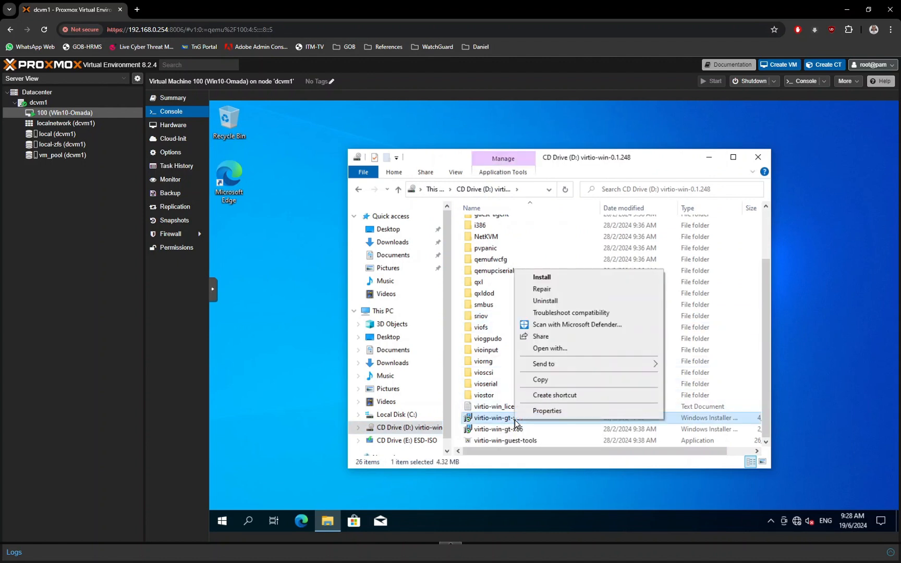
{"action": "left_click", "coordinate": [543, 278]}
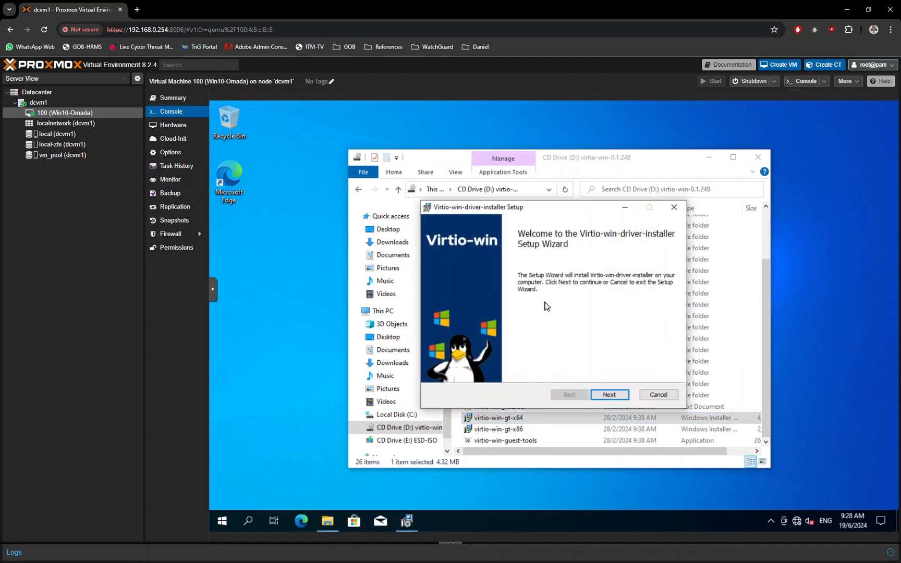
Step: Accept the Virtio-win-driver-installer license terms, install the drivers with the default features, allowing changes to the device, and finish the setup wizard
{"action": "left_click", "coordinate": [613, 397]}
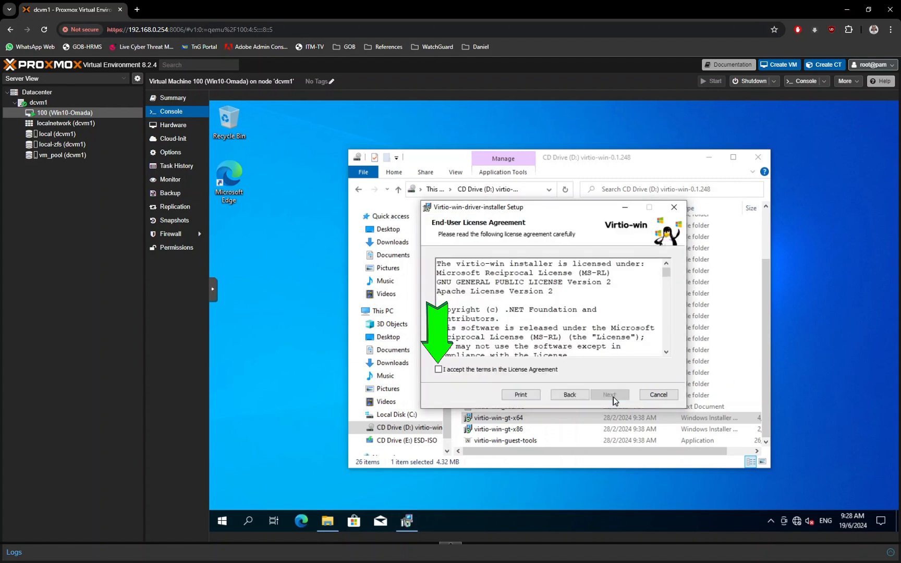
{"action": "left_click", "coordinate": [548, 370]}
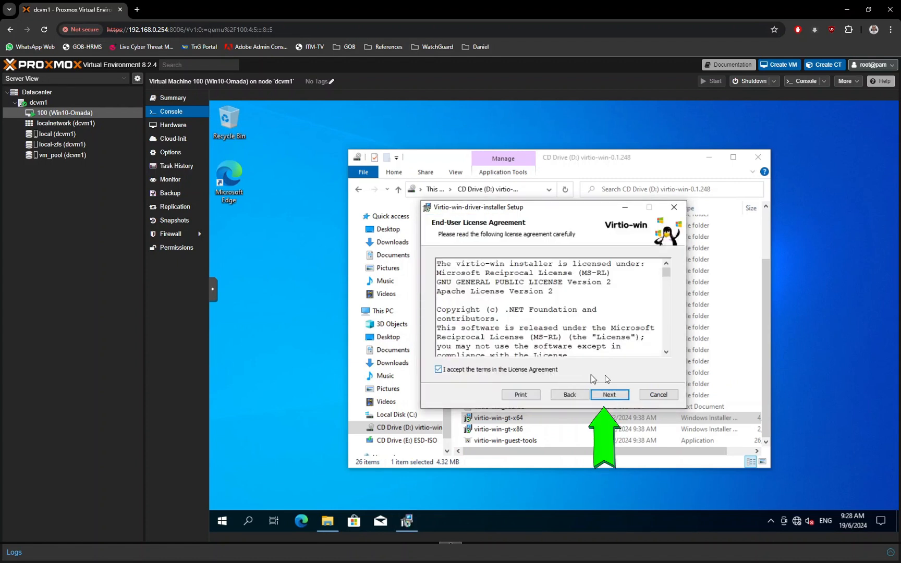
{"action": "left_click", "coordinate": [626, 400]}
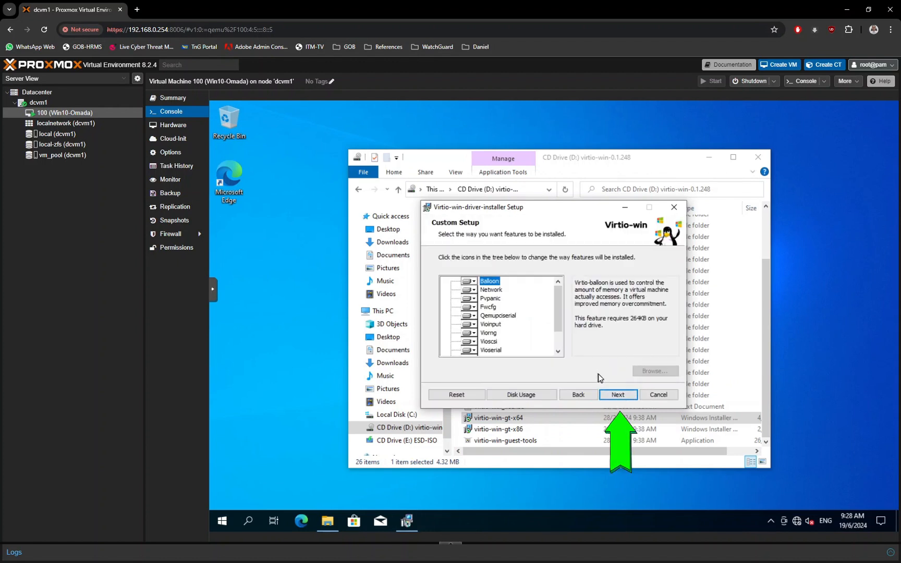
{"action": "left_click", "coordinate": [626, 399]}
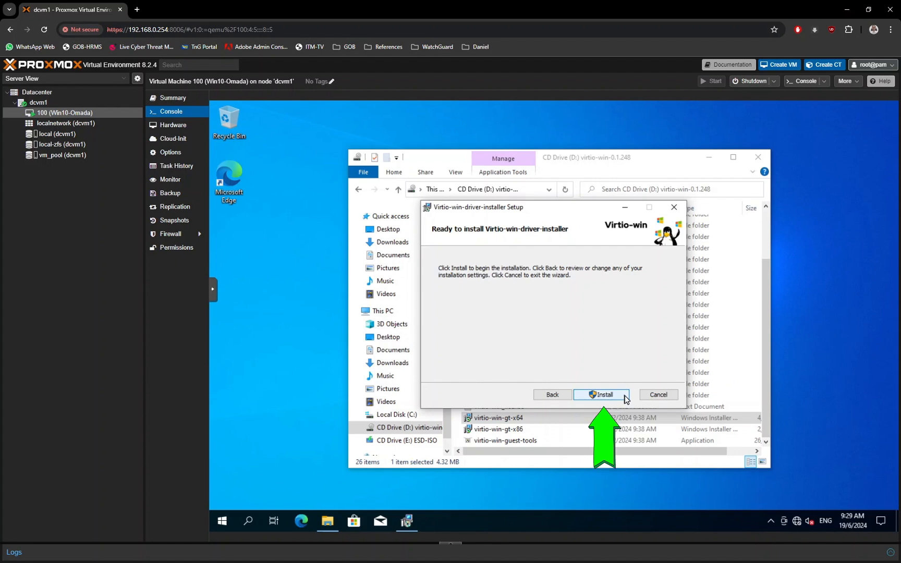
{"action": "left_click", "coordinate": [624, 395]}
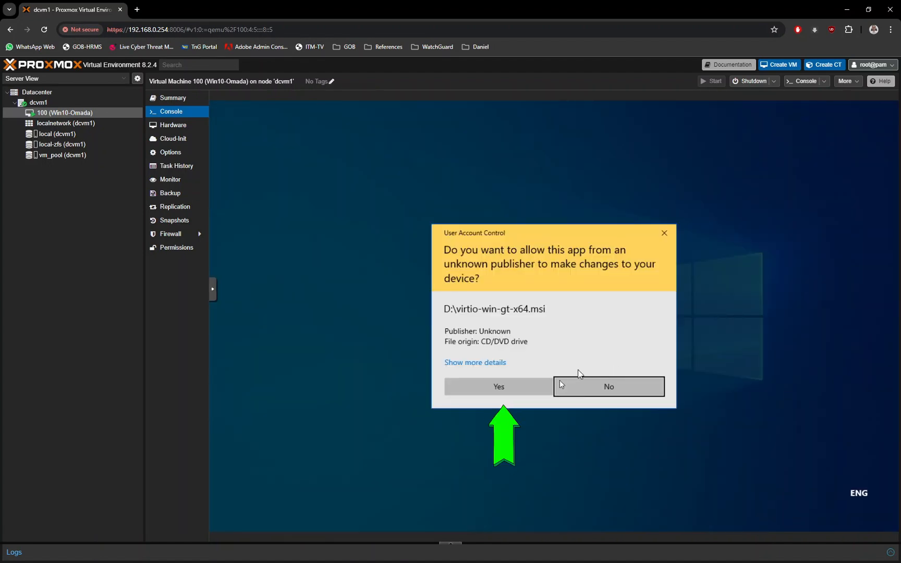
{"action": "left_click", "coordinate": [539, 385]}
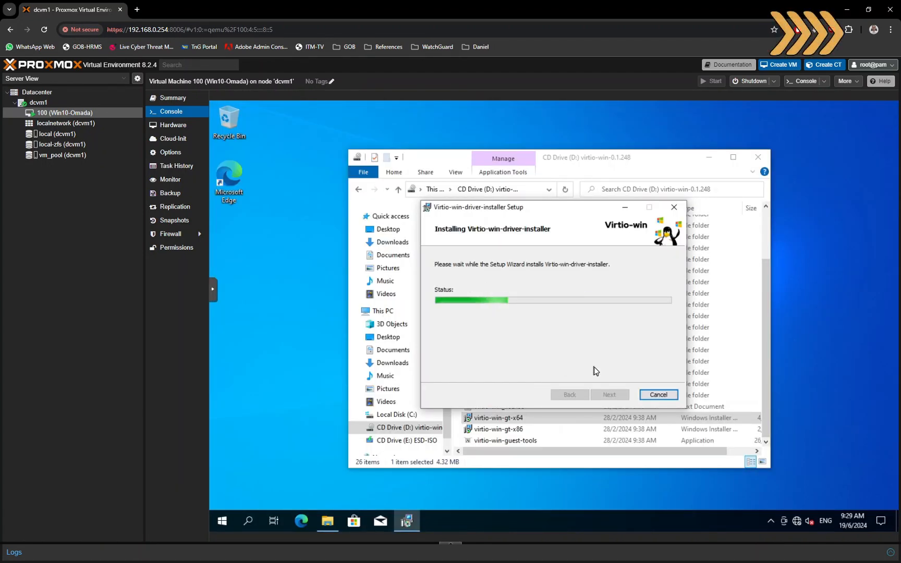
{"action": "left_click", "coordinate": [643, 338]}
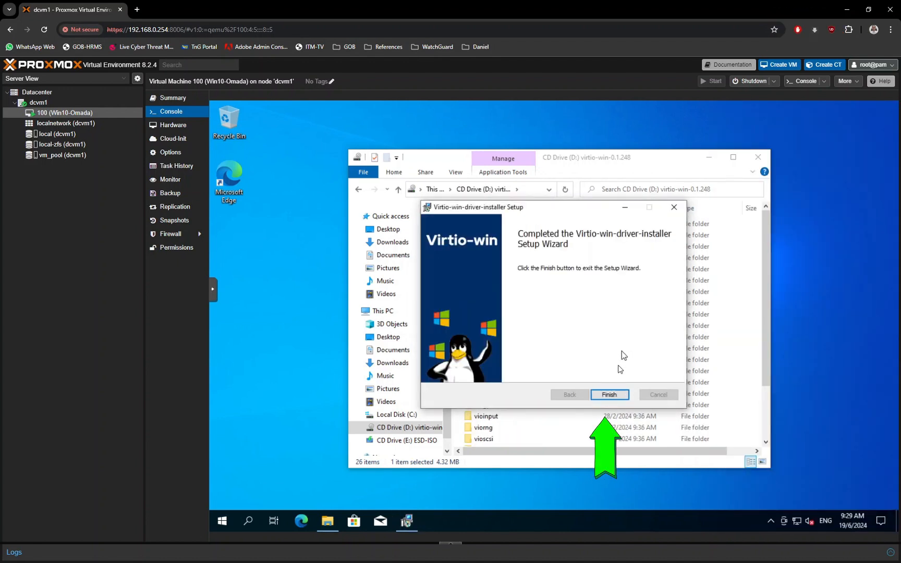
{"action": "left_click", "coordinate": [609, 395]}
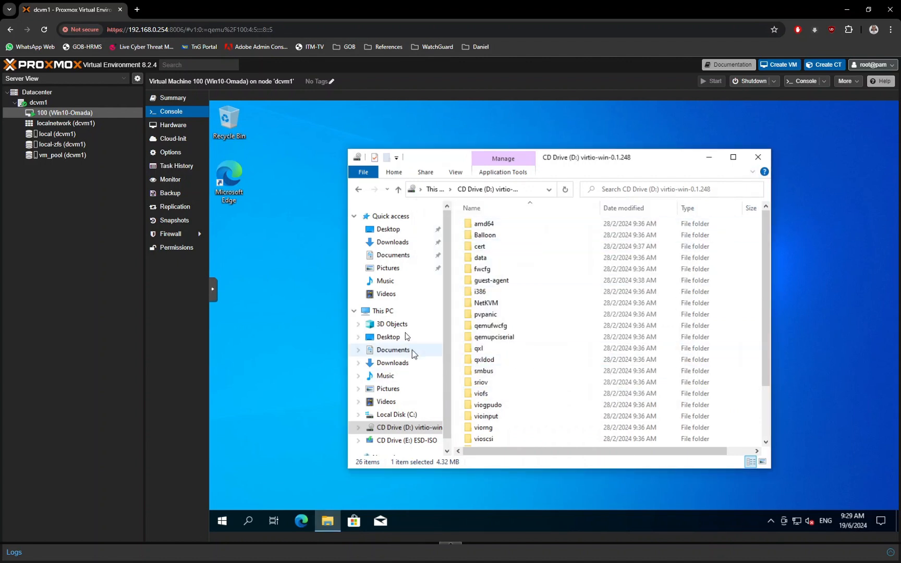
Step: Open Device Manager from This PC's system properties, check the network adapters and display adapters, and close Device Manager
{"action": "left_click", "coordinate": [381, 312]}
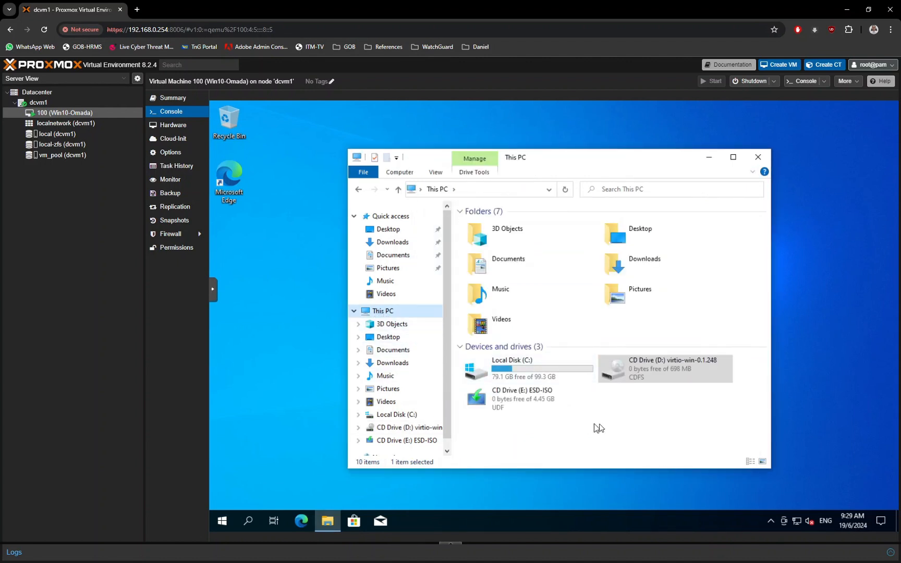
{"action": "right_click", "coordinate": [616, 415]}
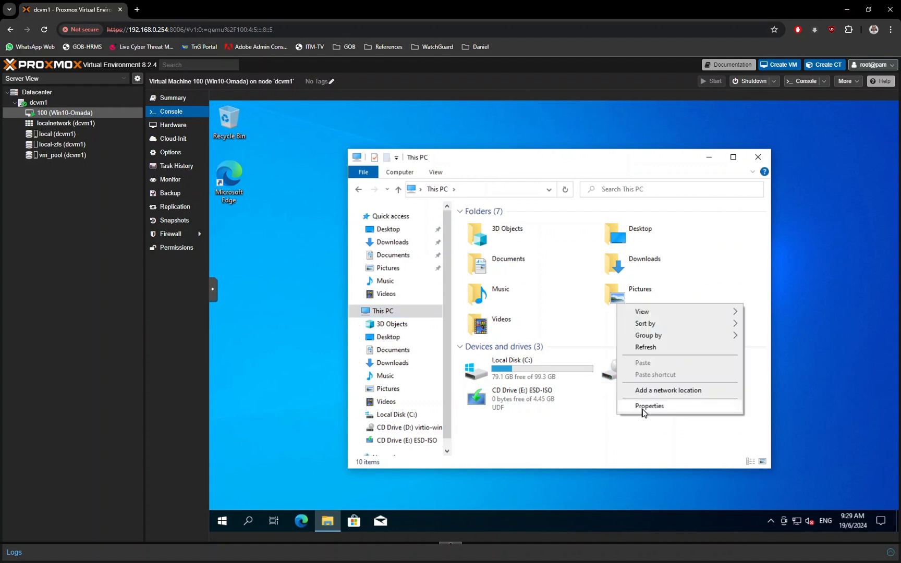
{"action": "left_click", "coordinate": [643, 410]}
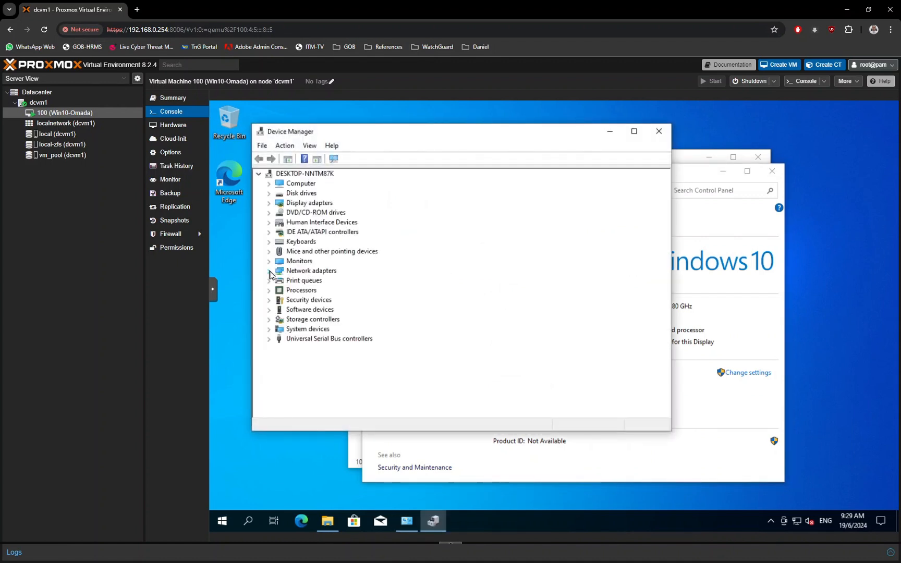
{"action": "left_click", "coordinate": [269, 271]}
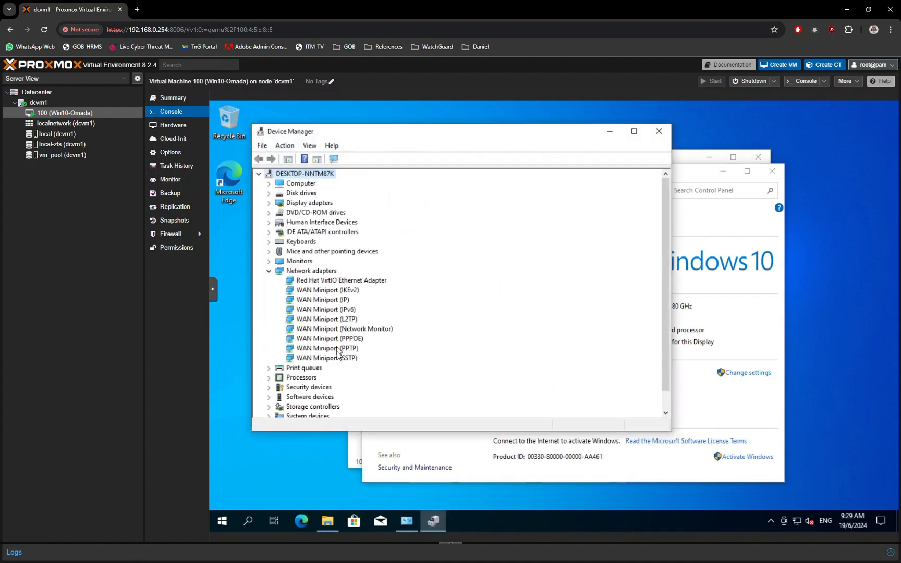
{"action": "left_click", "coordinate": [269, 203]}
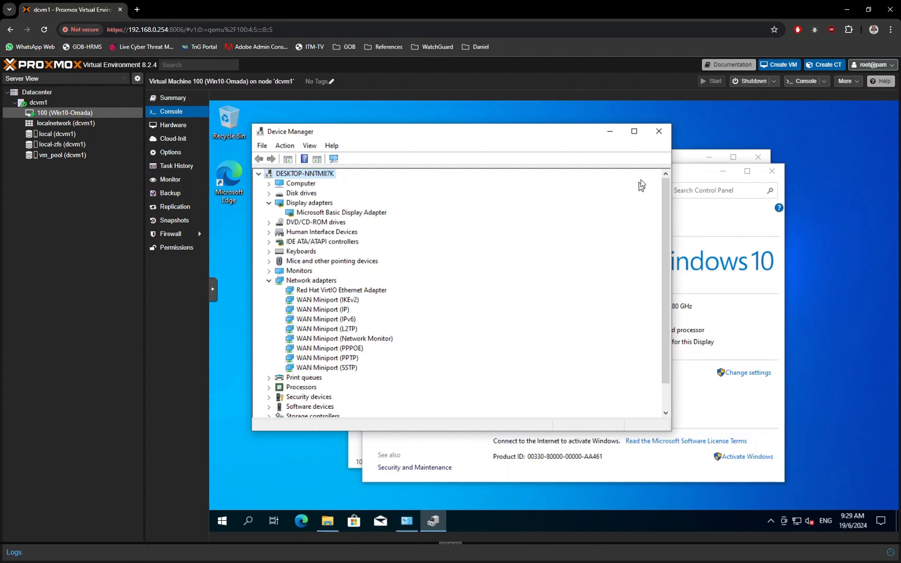
{"action": "left_click", "coordinate": [659, 132]}
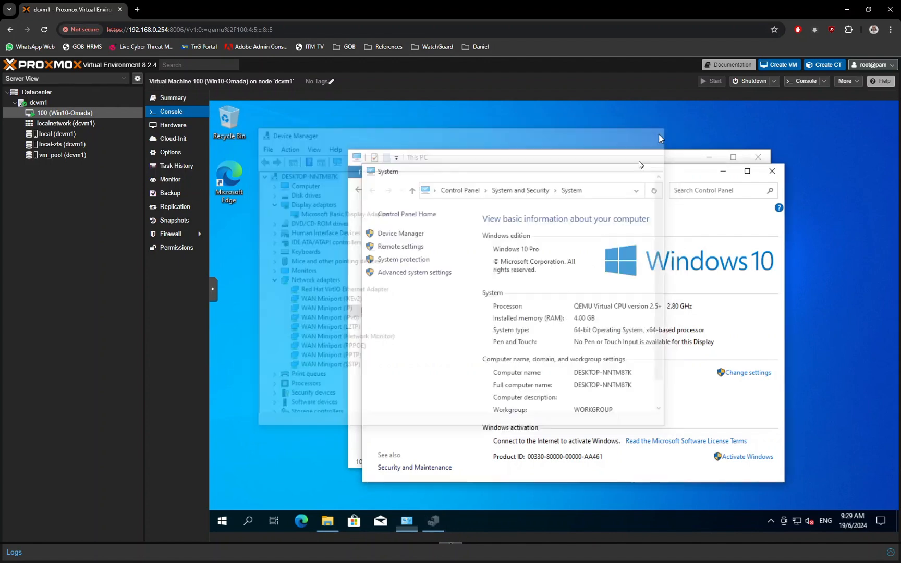